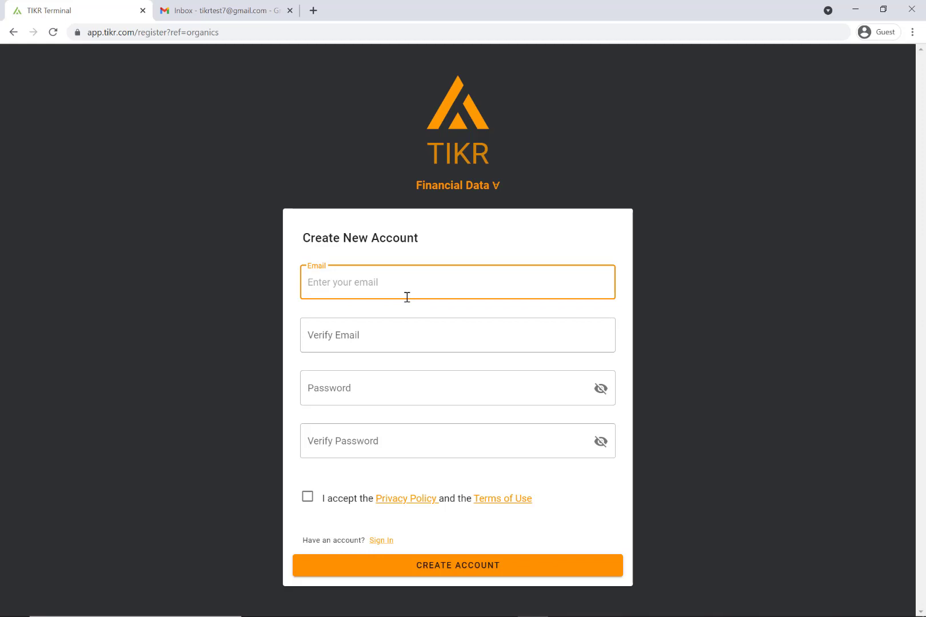
Register a TIKR account: enter the e-mail twice and the password twice, accept the terms, and submit
{"action": "key", "text": "ctrl+v"}
{"action": "left_click", "coordinate": [416, 329]}
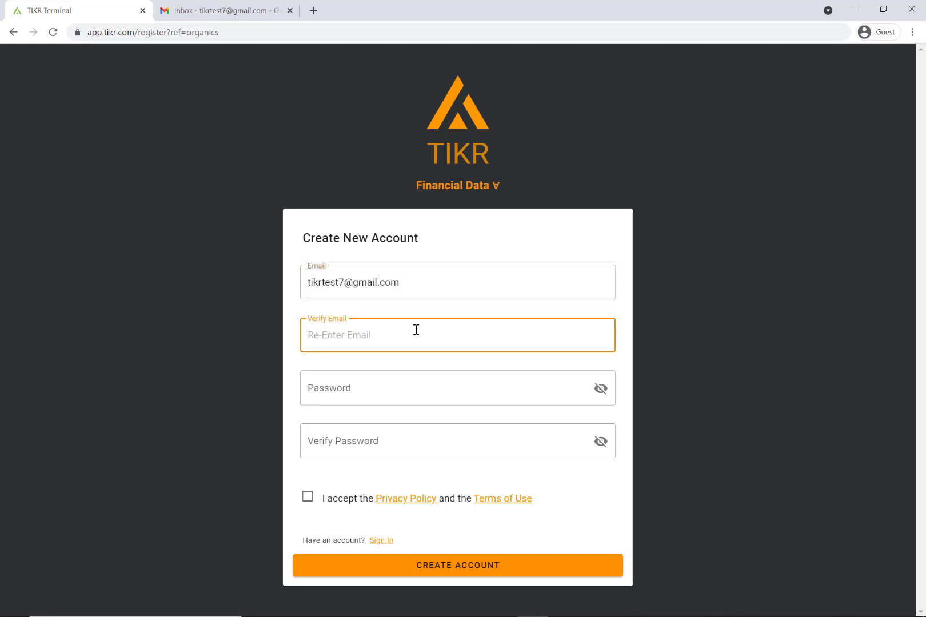
{"action": "key", "text": "ctrl+v"}
{"action": "left_click", "coordinate": [404, 386]}
{"action": "type", "text": "test"}
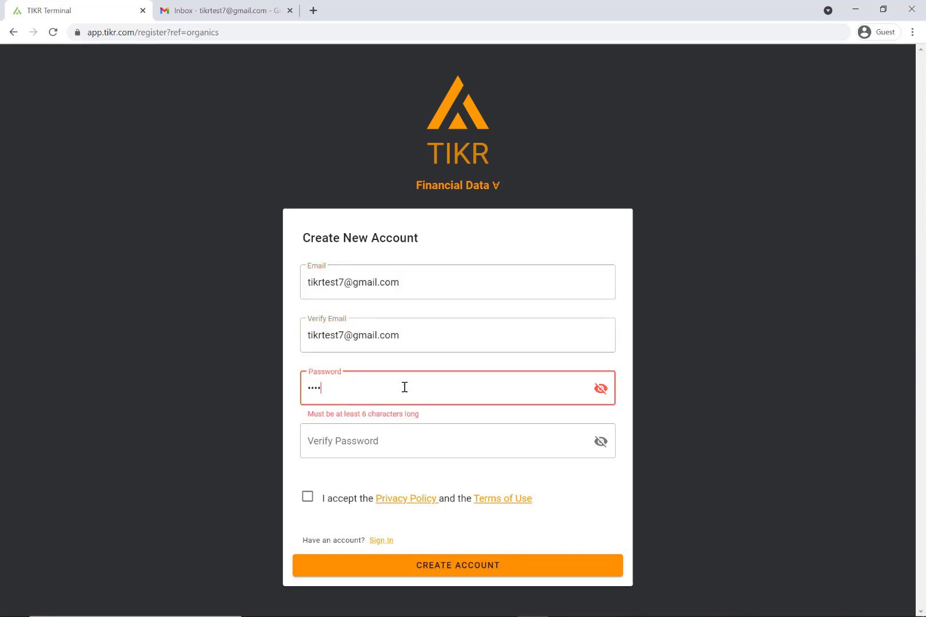
{"action": "type", "text": "123"}
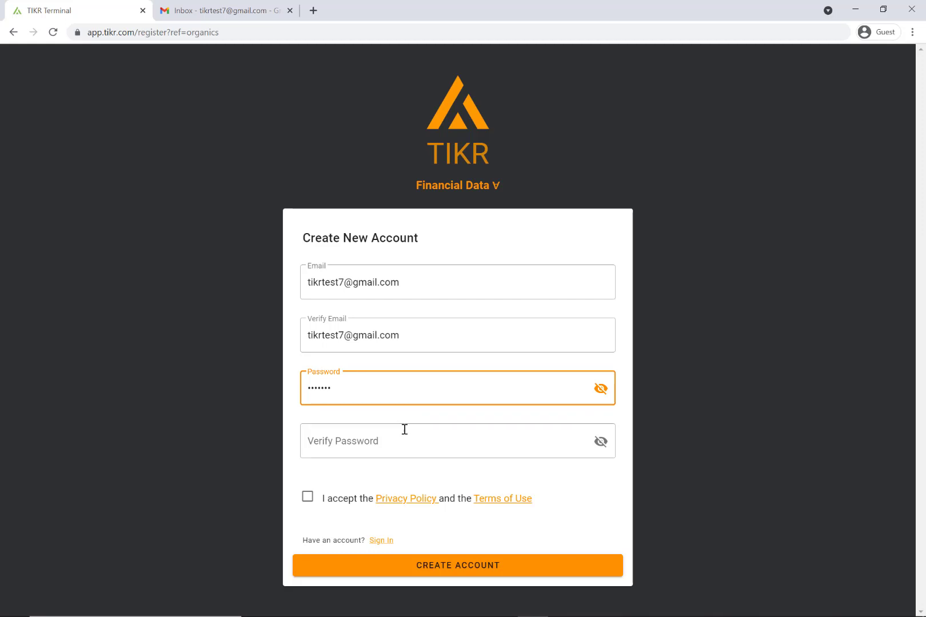
{"action": "left_click", "coordinate": [407, 434]}
{"action": "type", "text": "test123"}
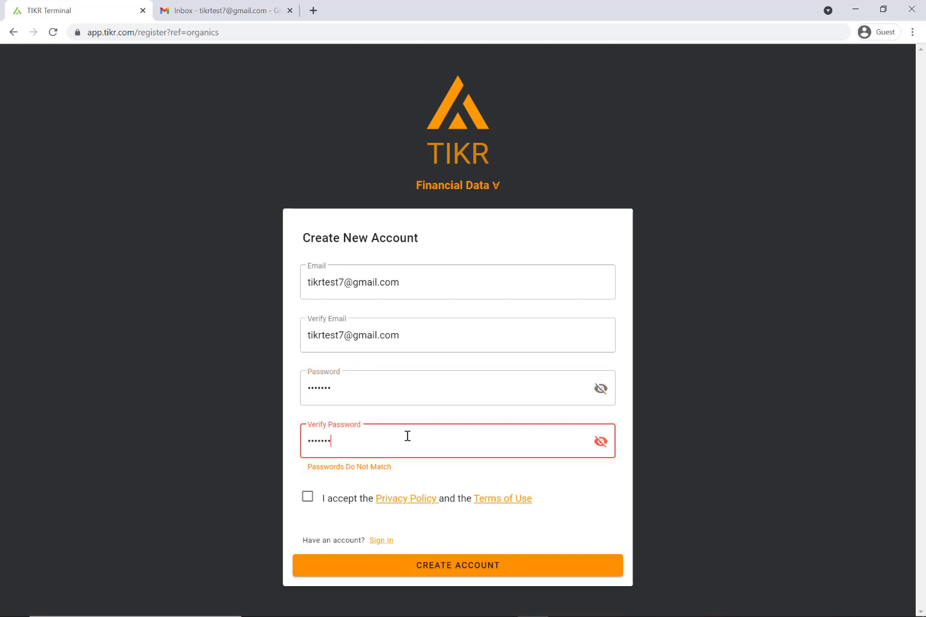
{"action": "left_click", "coordinate": [308, 497]}
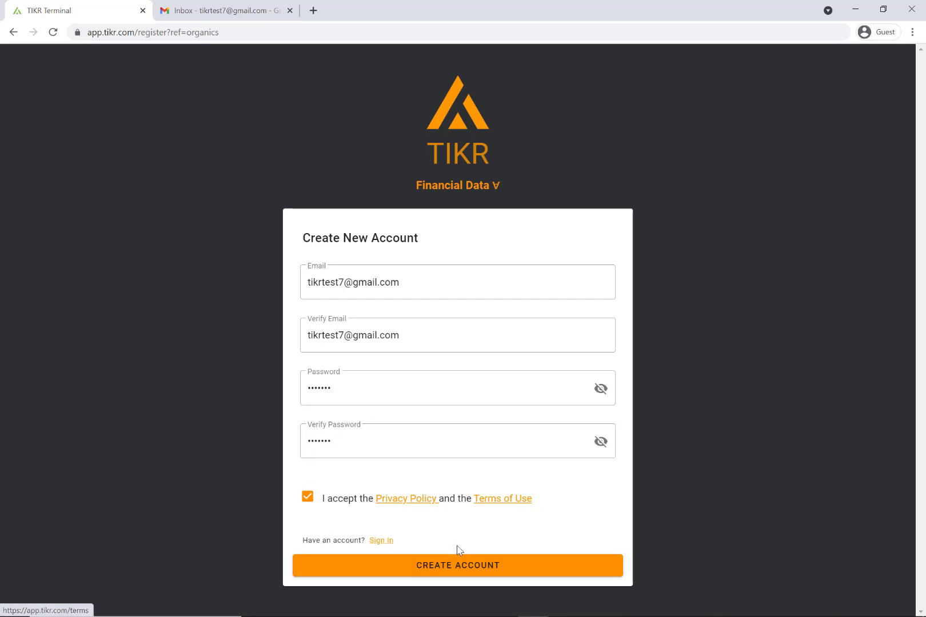
{"action": "left_click", "coordinate": [456, 571]}
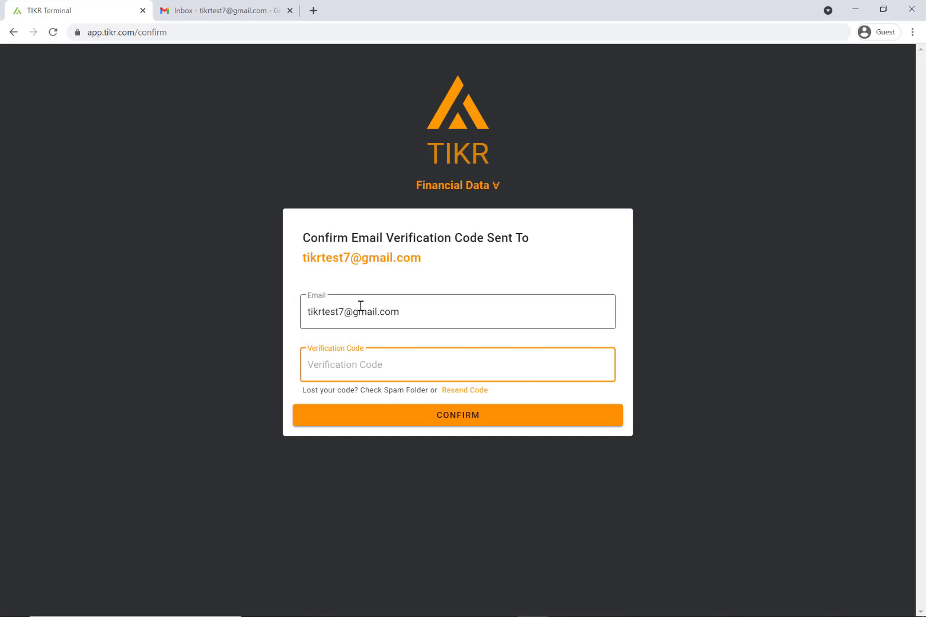
Open the TIKR Email Verification Code message in the webmail inbox and select the code
{"action": "left_click", "coordinate": [208, 11]}
{"action": "left_click", "coordinate": [75, 150]}
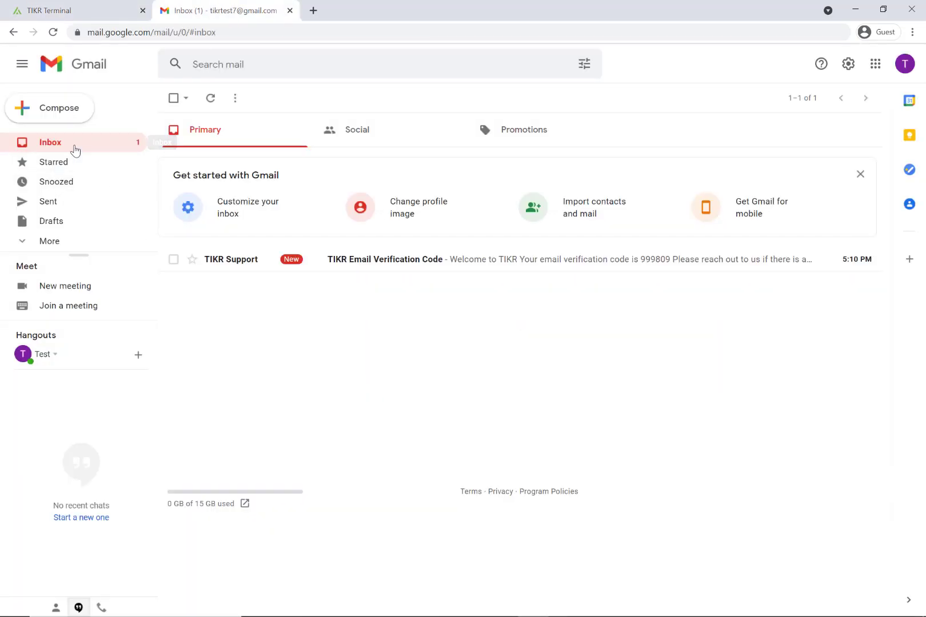
{"action": "left_click", "coordinate": [337, 269]}
{"action": "double_click", "coordinate": [209, 254]}
{"action": "key", "text": "ctrl+c"}
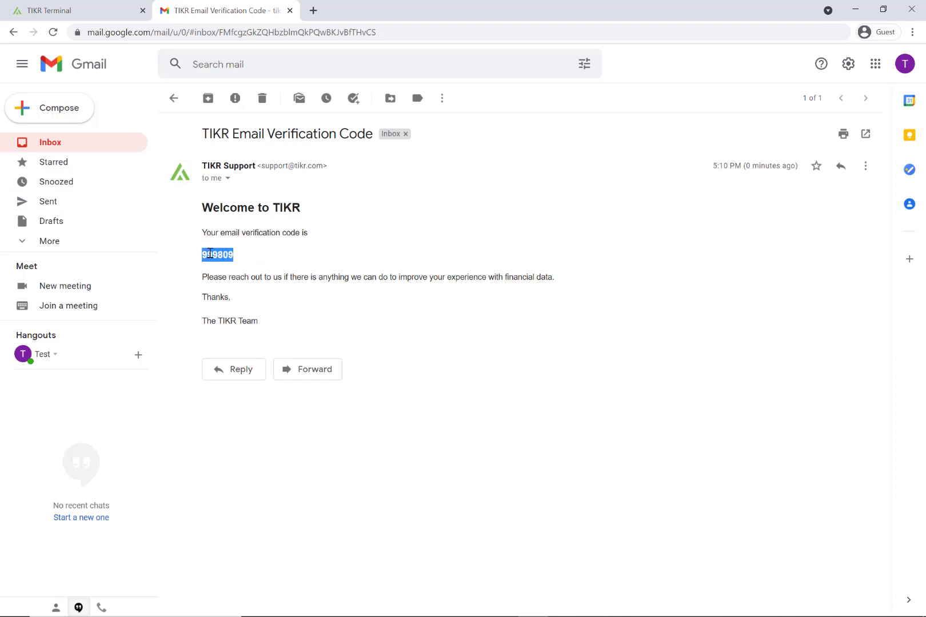
Paste the emailed code into the Verification Code field on the TIKR page and confirm it
{"action": "left_click", "coordinate": [131, 8]}
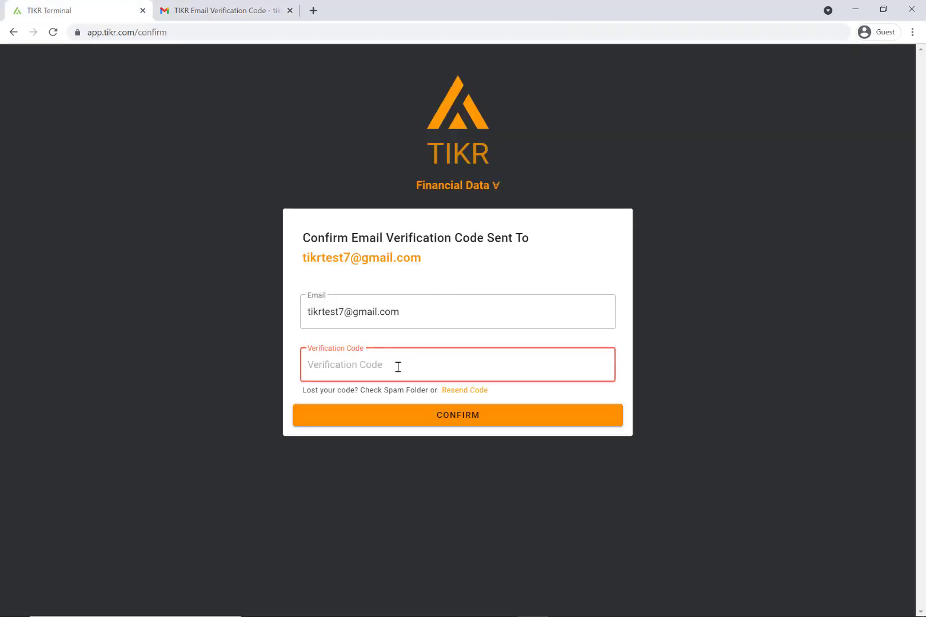
{"action": "left_click", "coordinate": [397, 366]}
{"action": "key", "text": "ctrl+v"}
{"action": "left_click", "coordinate": [426, 422]}
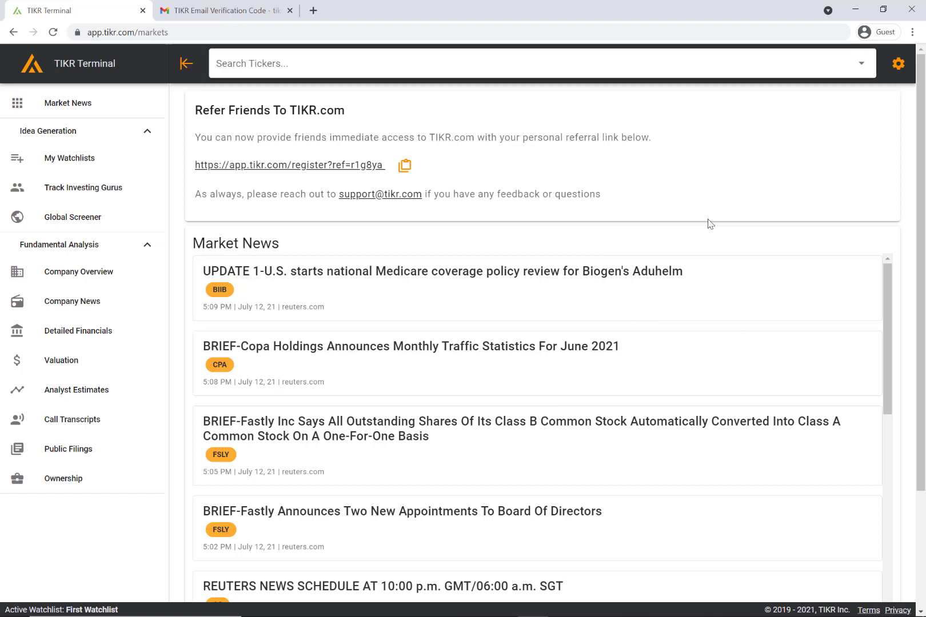
Fetch the existing five-condition Global Screener screen and scroll through its 682 results
{"action": "left_click", "coordinate": [98, 229]}
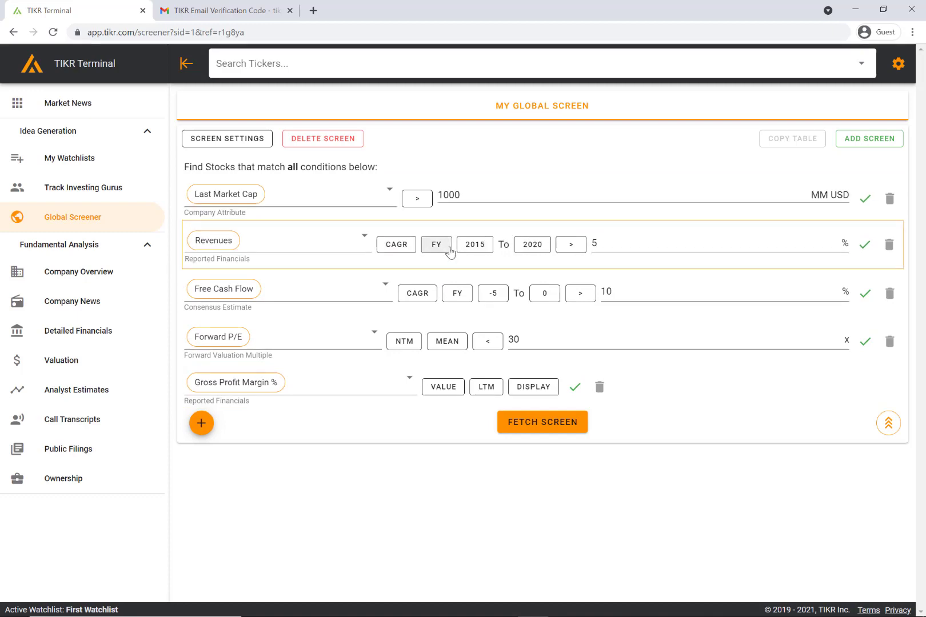
{"action": "left_click", "coordinate": [546, 426]}
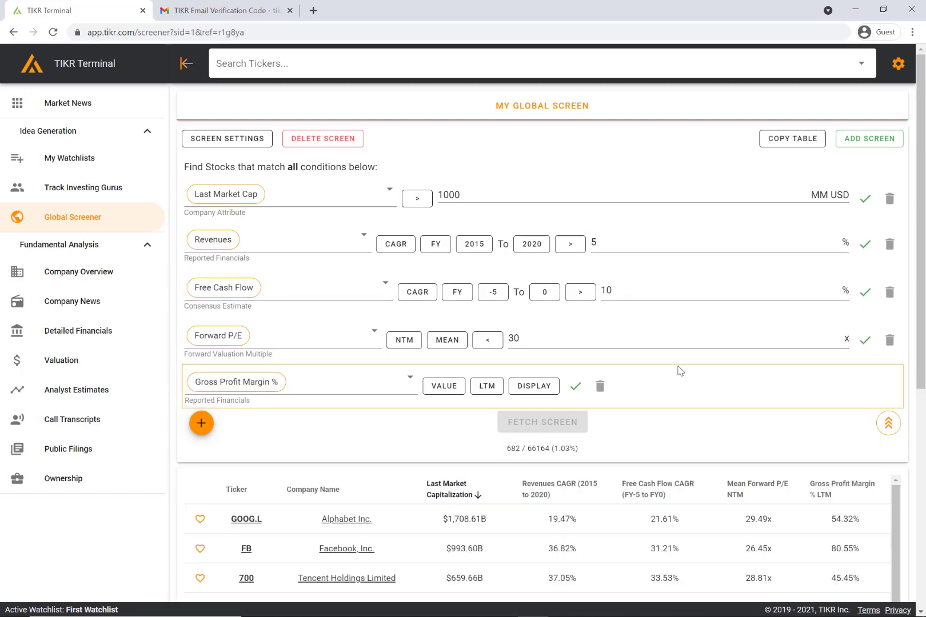
{"action": "scroll", "coordinate": [680, 372], "scroll_direction": "down", "scroll_amount": 15}
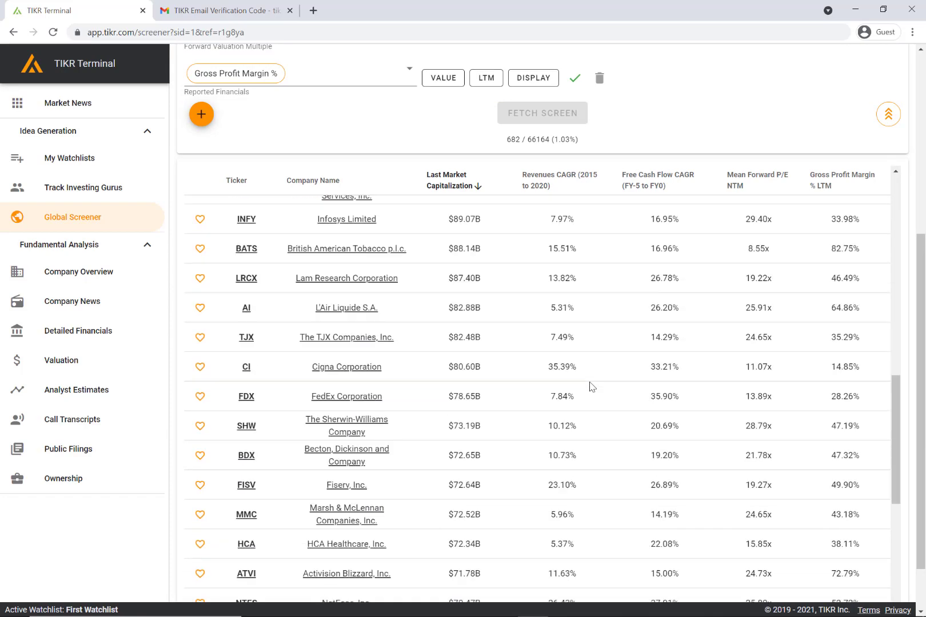
{"action": "scroll", "coordinate": [635, 380], "scroll_direction": "down", "scroll_amount": 6}
{"action": "scroll", "coordinate": [683, 380], "scroll_direction": "up", "scroll_amount": 20}
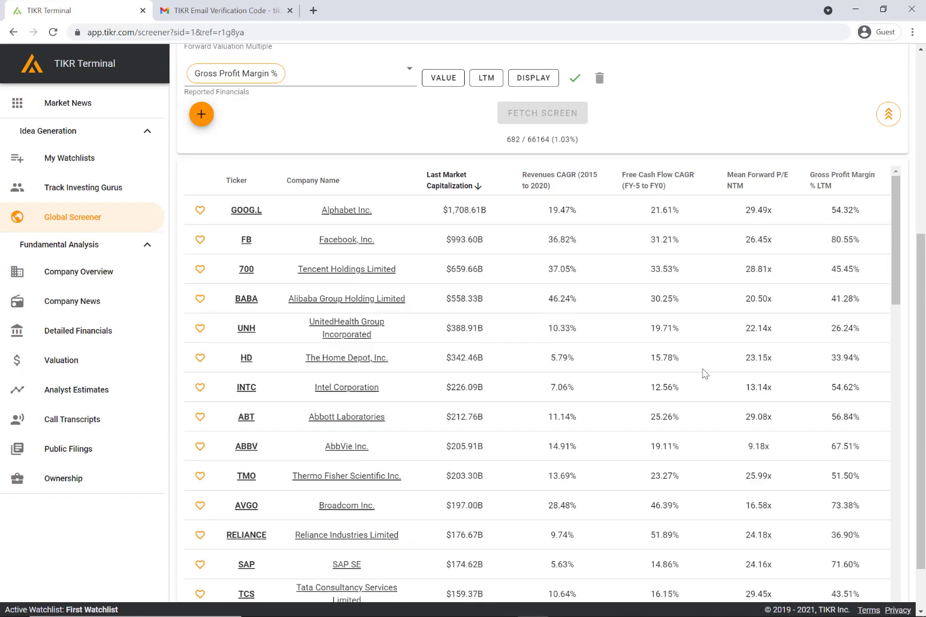
{"action": "scroll", "coordinate": [705, 365], "scroll_direction": "up", "scroll_amount": 5}
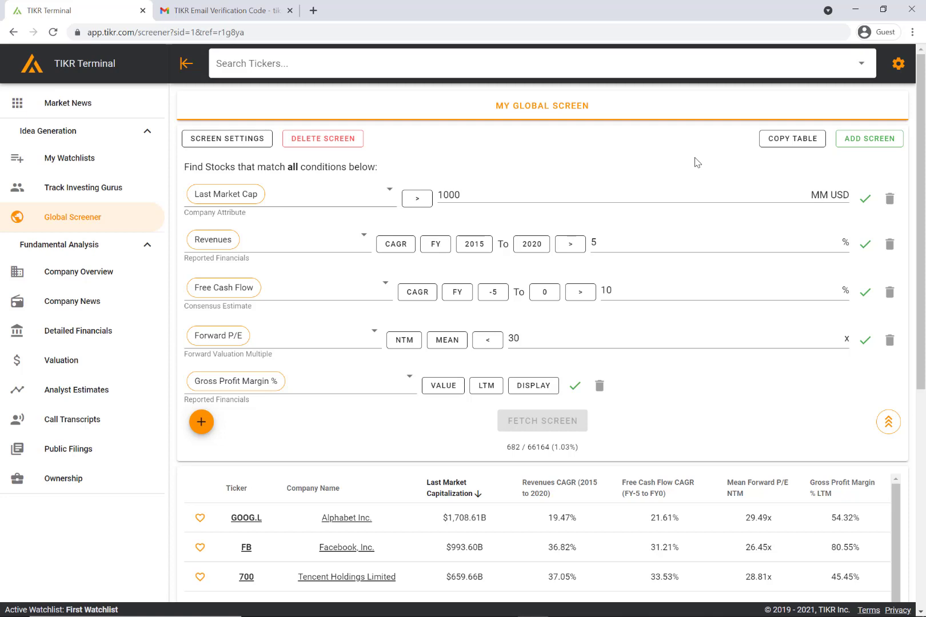
Add an empty Screen 2 tab, then switch back to My Global Screen
{"action": "left_click", "coordinate": [880, 145]}
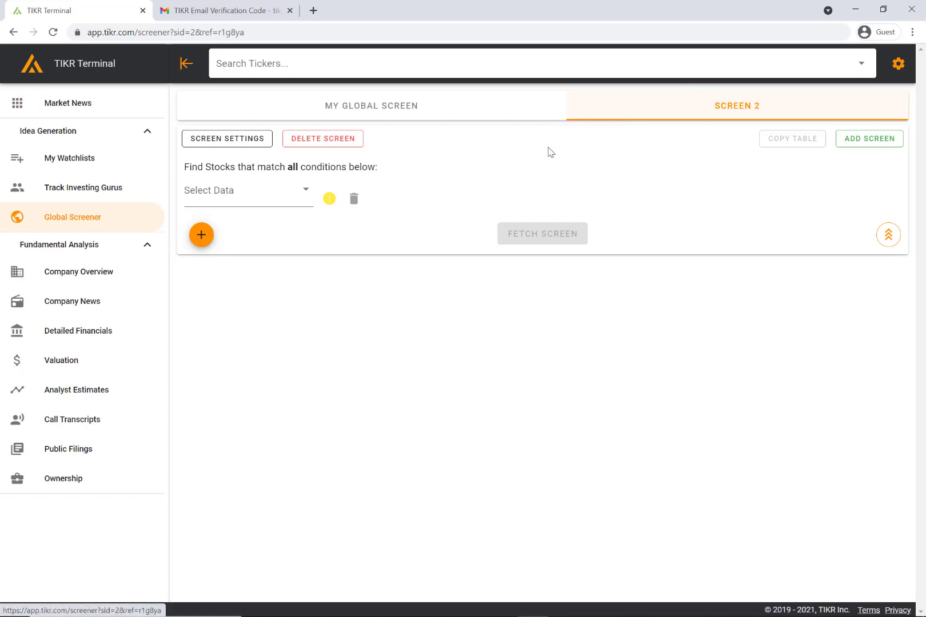
{"action": "left_click", "coordinate": [447, 120]}
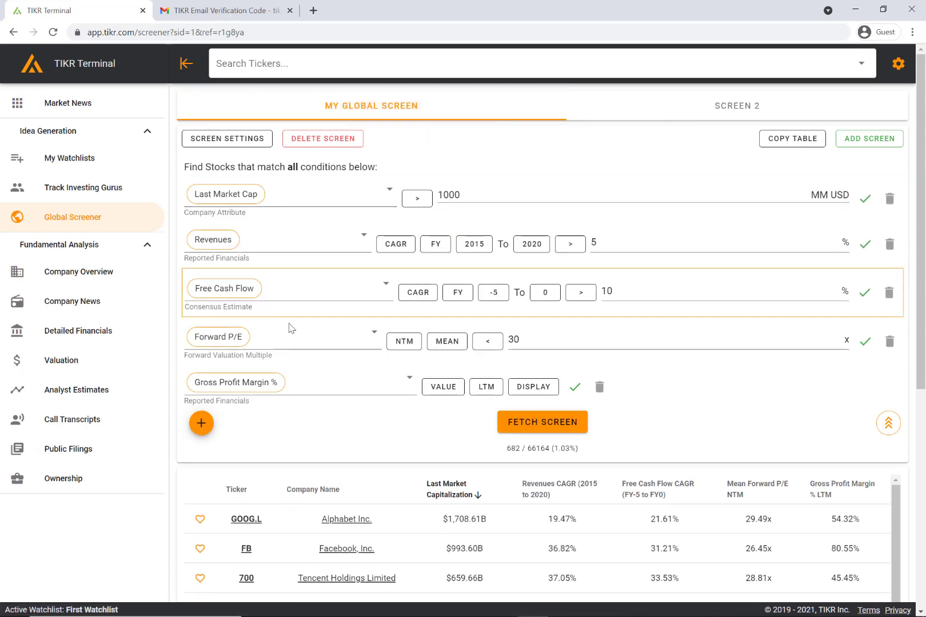
Add a sixth condition using Total Revenues from the Income Statement data catalogue
{"action": "left_click", "coordinate": [201, 423]}
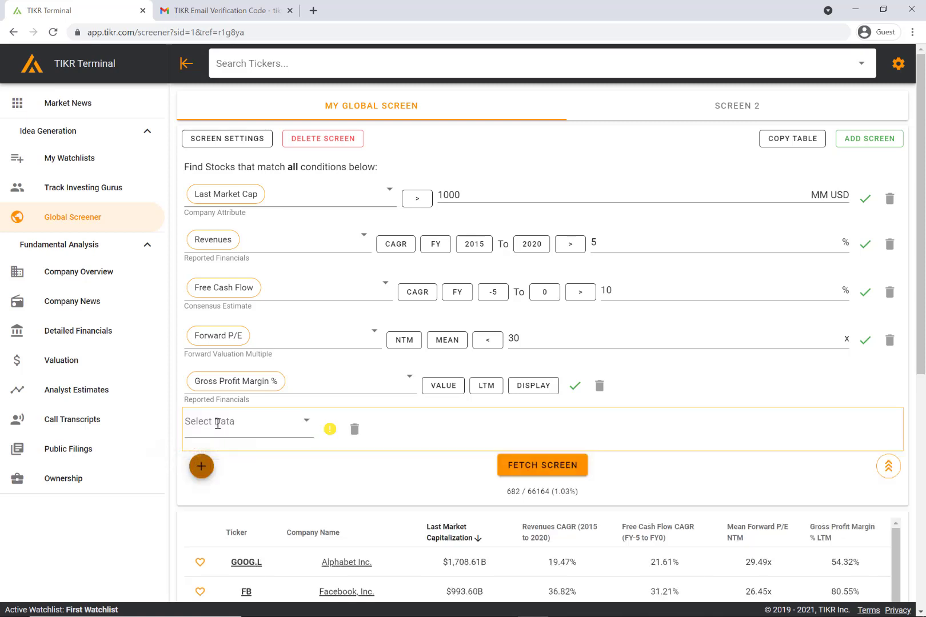
{"action": "left_click", "coordinate": [228, 422]}
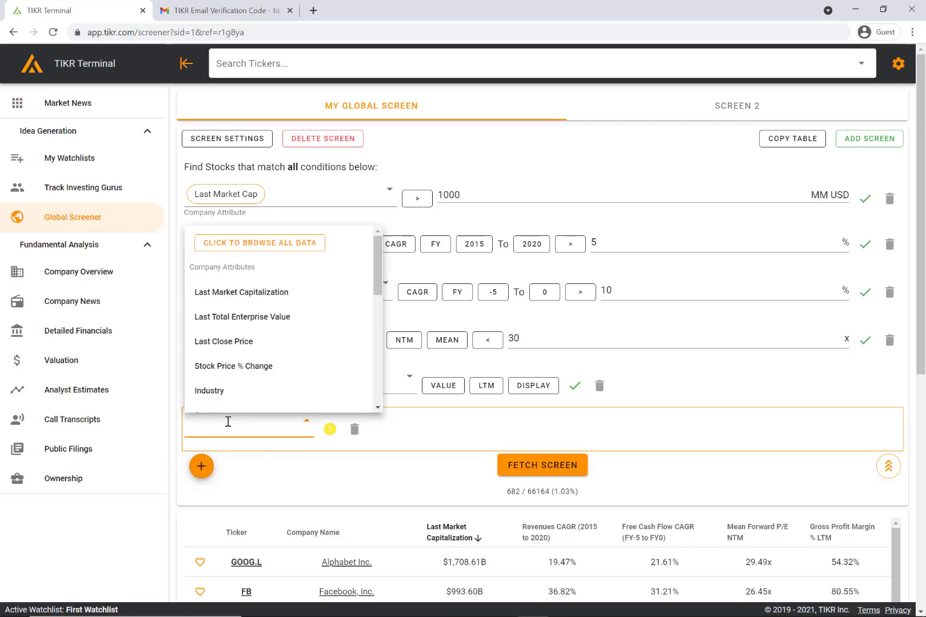
{"action": "scroll", "coordinate": [296, 320], "scroll_direction": "down", "scroll_amount": 5}
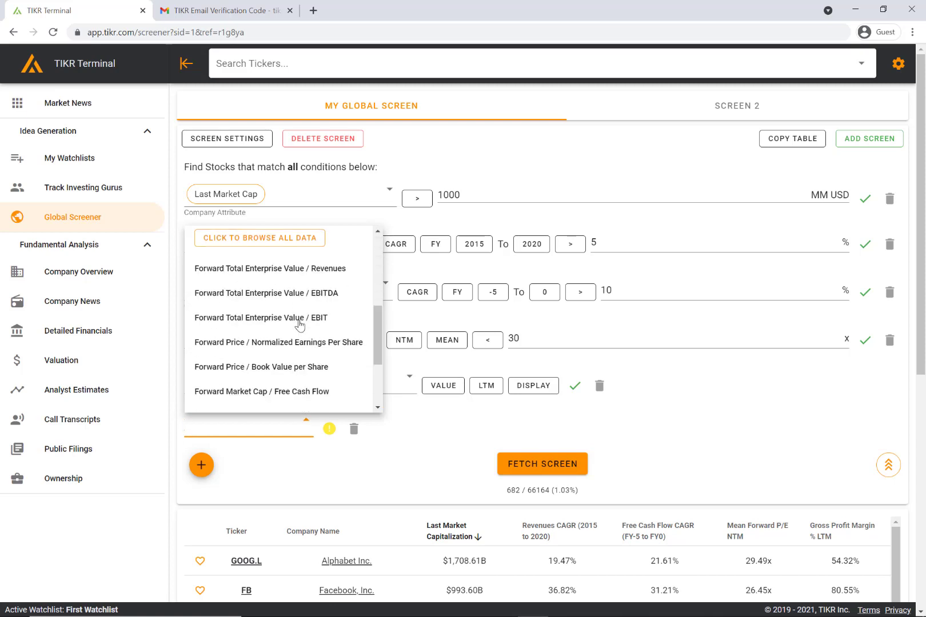
{"action": "scroll", "coordinate": [296, 335], "scroll_direction": "up", "scroll_amount": 5}
{"action": "type", "text": "reve"}
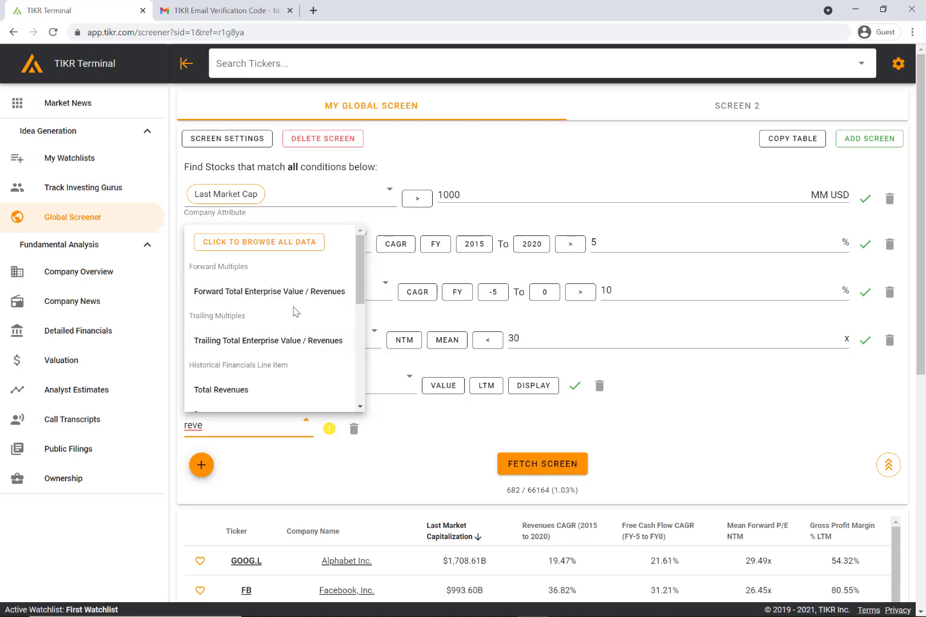
{"action": "left_click", "coordinate": [269, 245]}
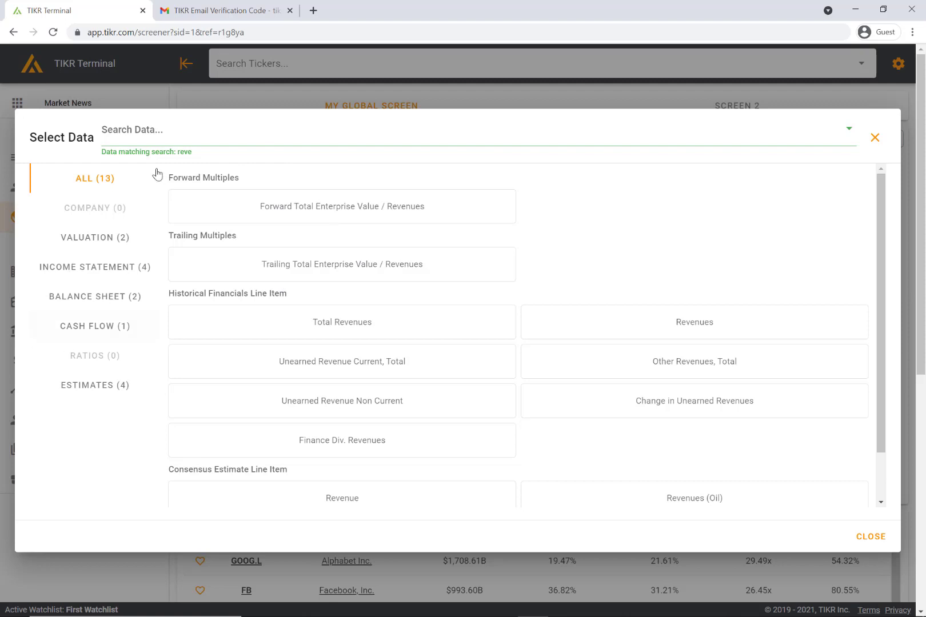
{"action": "left_click", "coordinate": [174, 122]}
{"action": "key", "text": "BackSpace"}
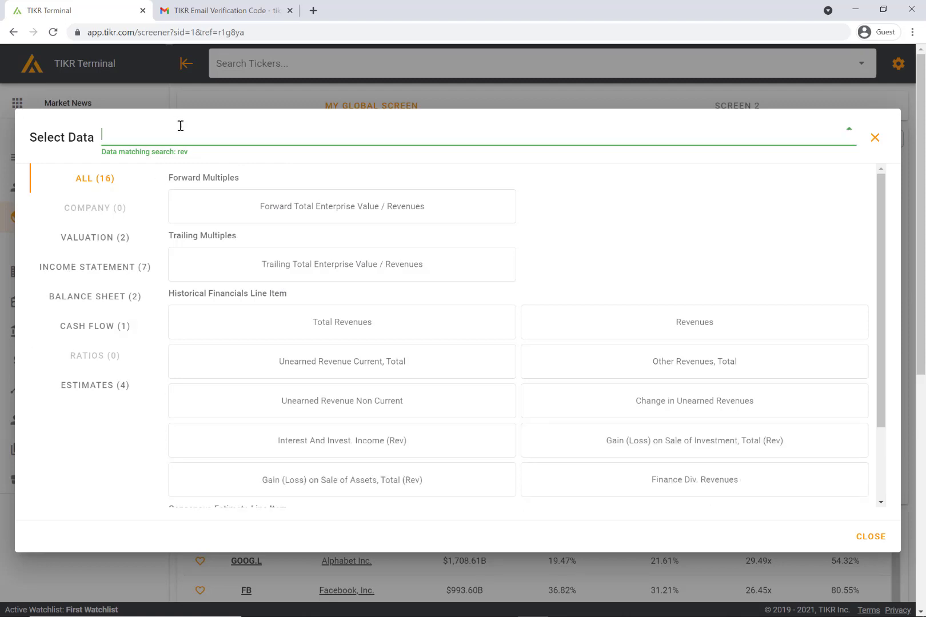
{"action": "left_click", "coordinate": [84, 281]}
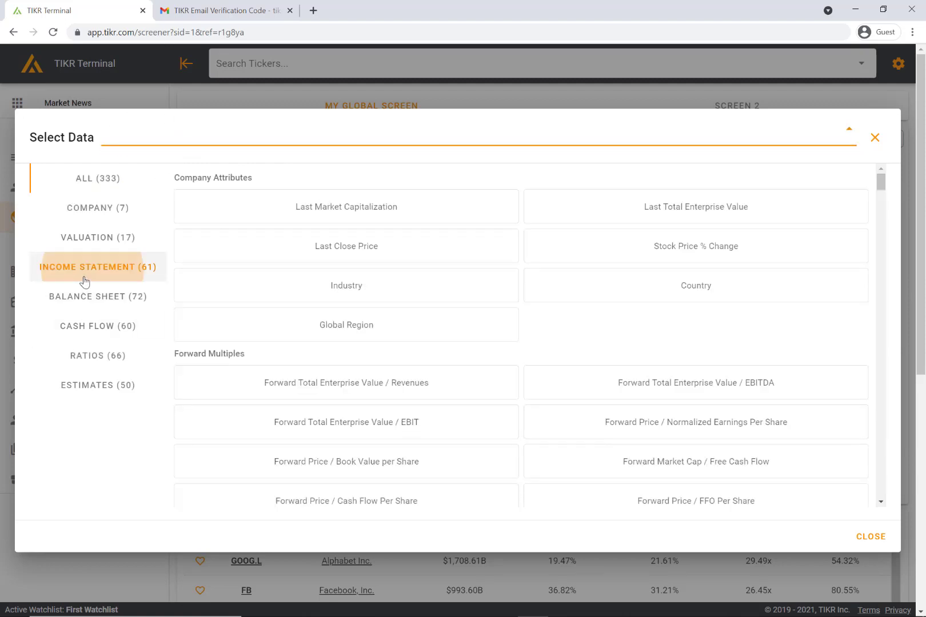
{"action": "left_click", "coordinate": [203, 126]}
{"action": "type", "text": "revenu"}
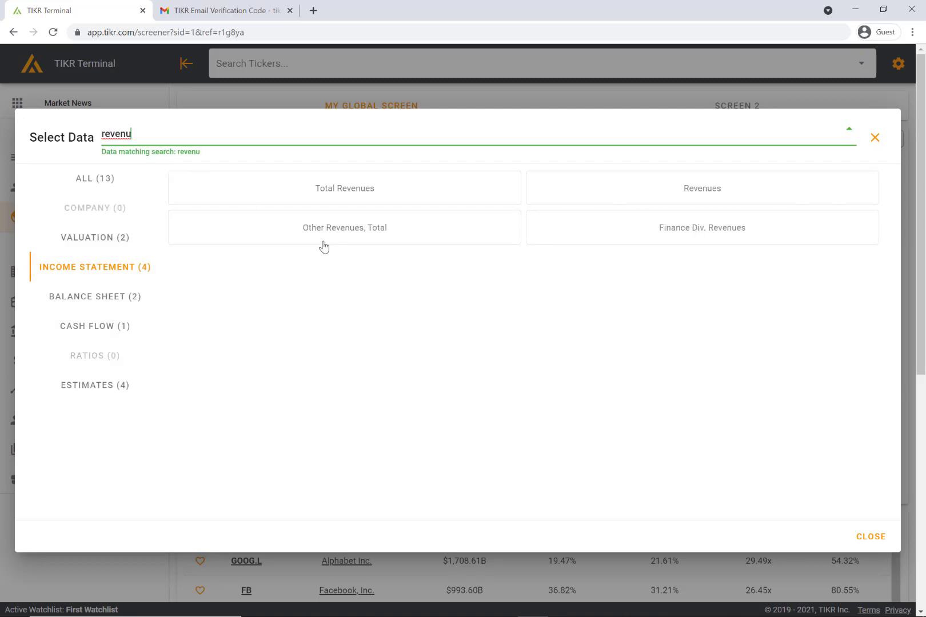
{"action": "left_click", "coordinate": [368, 204]}
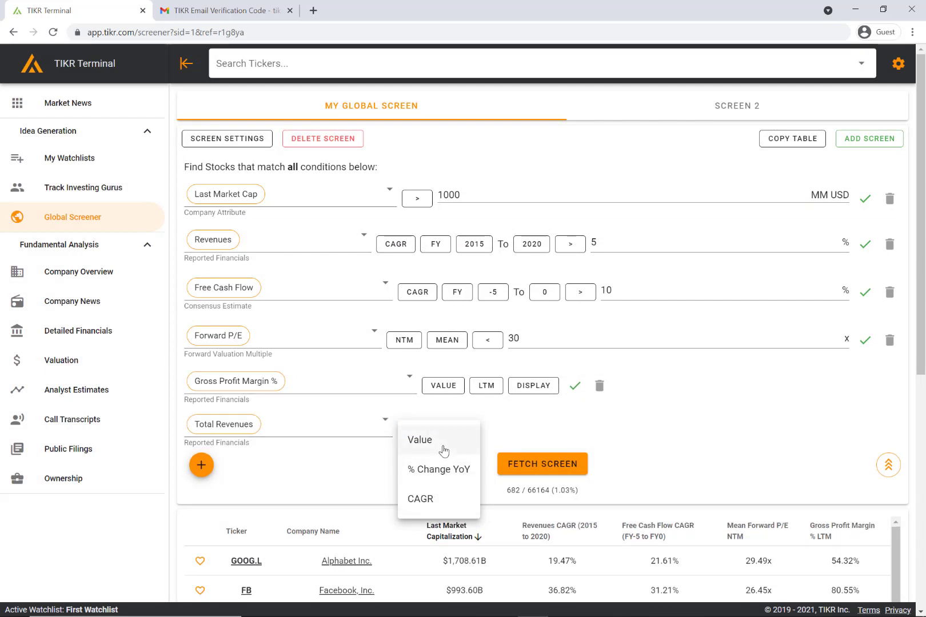
Set Total Revenues to % Change YoY, FY 2020, greater than 10%, and refetch to 282 stocks
{"action": "left_click", "coordinate": [454, 477]}
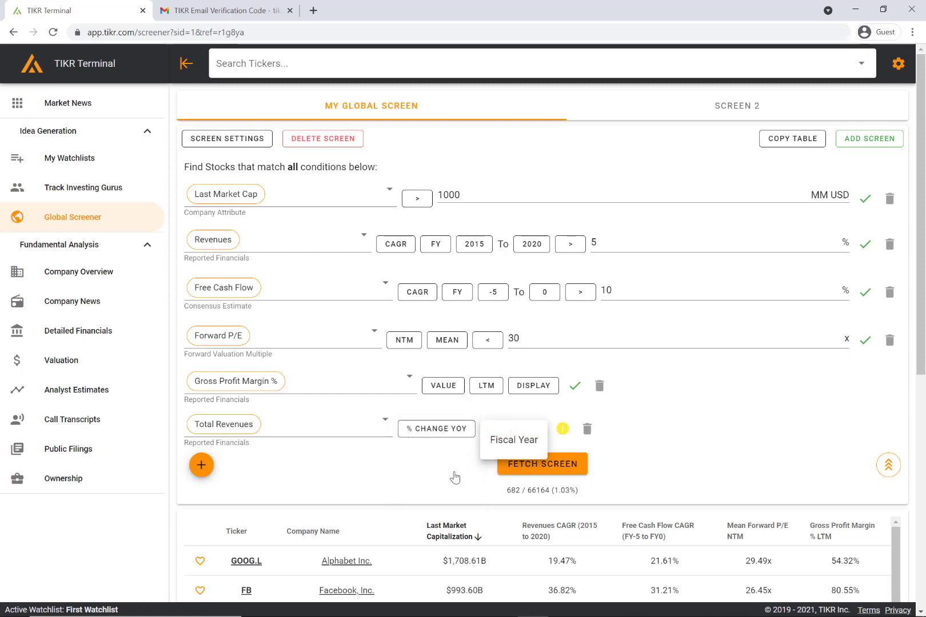
{"action": "left_click", "coordinate": [514, 444]}
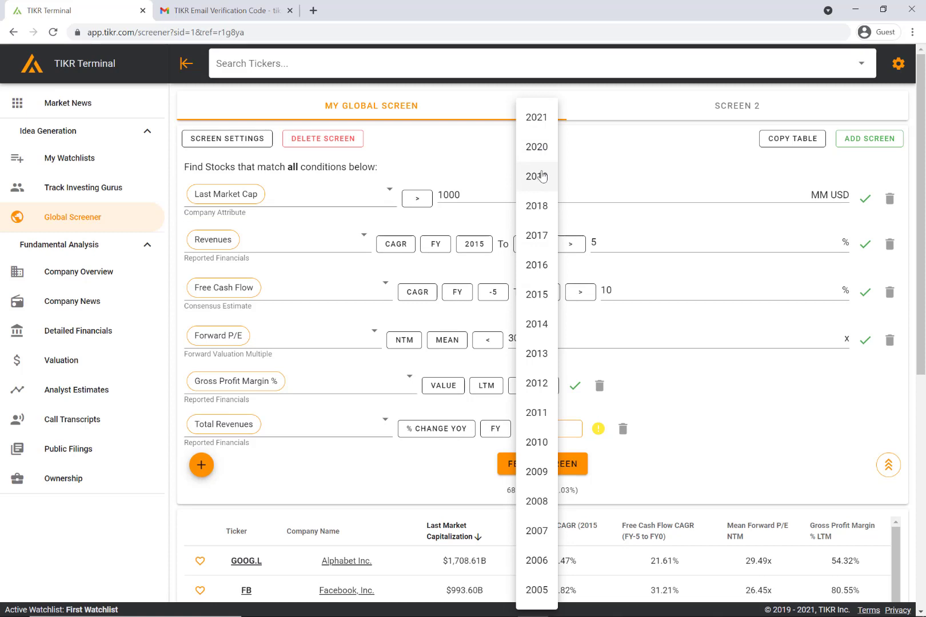
{"action": "left_click", "coordinate": [537, 148]}
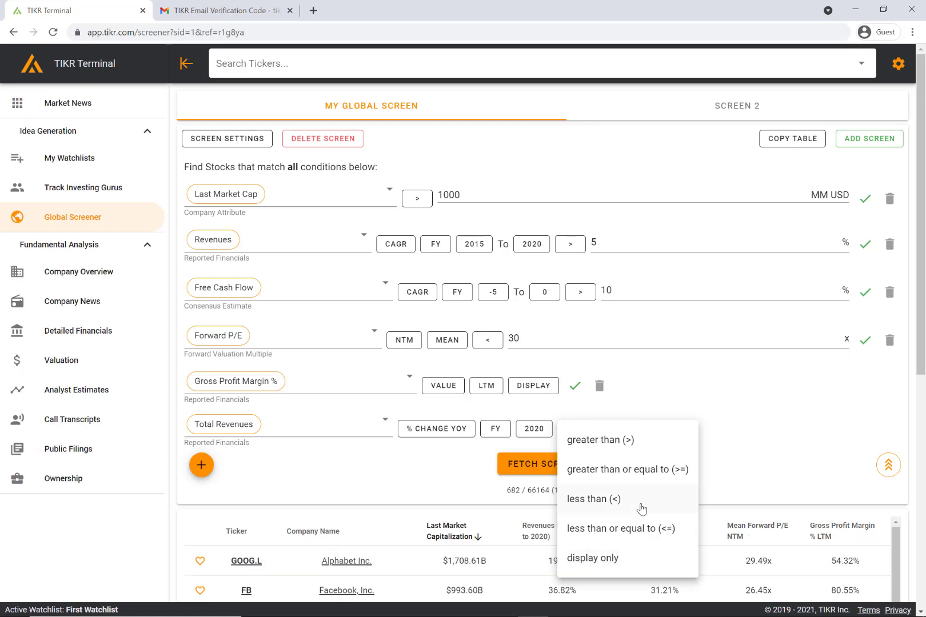
{"action": "left_click", "coordinate": [636, 444]}
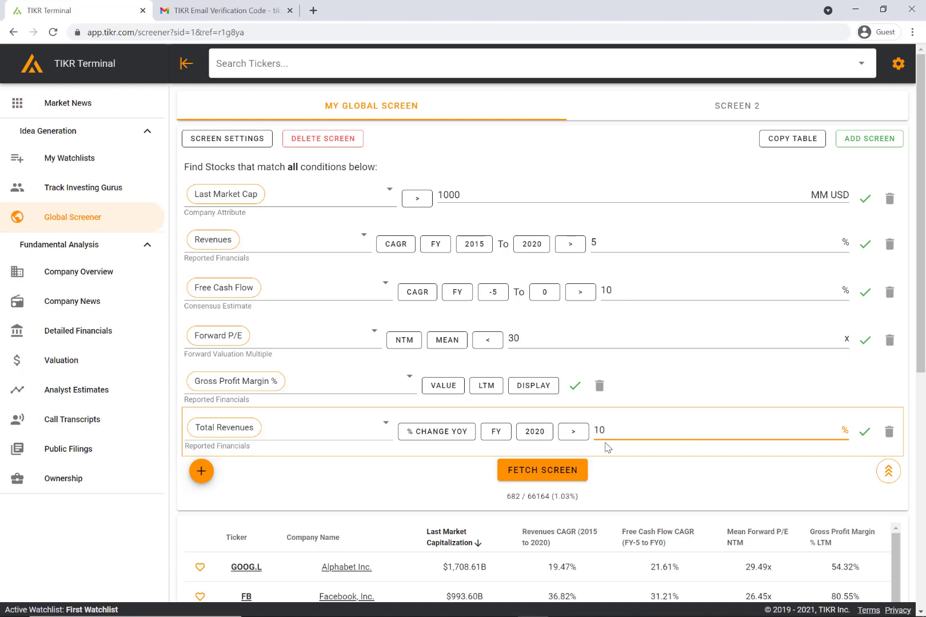
{"action": "left_click", "coordinate": [571, 469]}
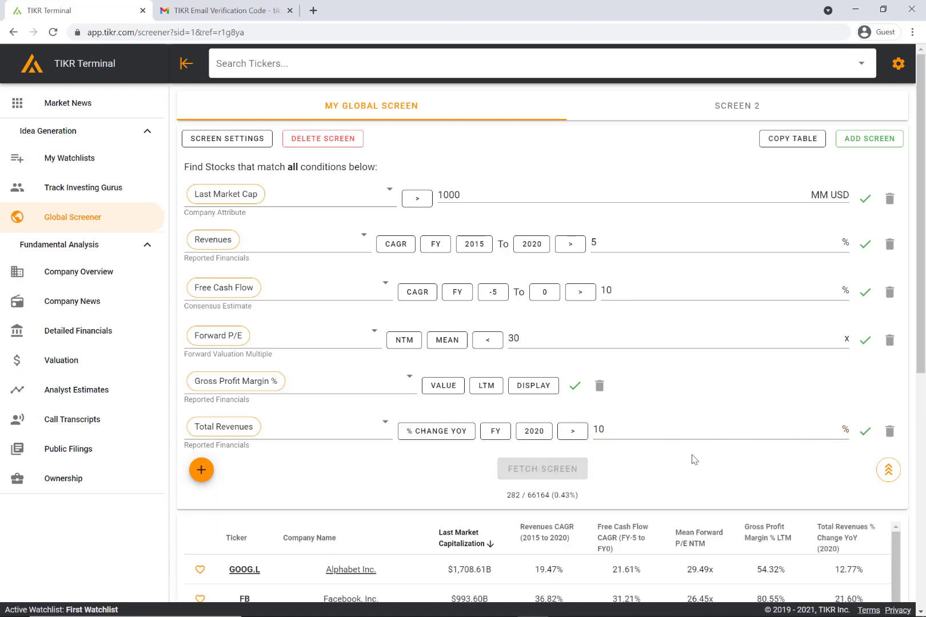
{"action": "scroll", "coordinate": [694, 460], "scroll_direction": "down", "scroll_amount": 4}
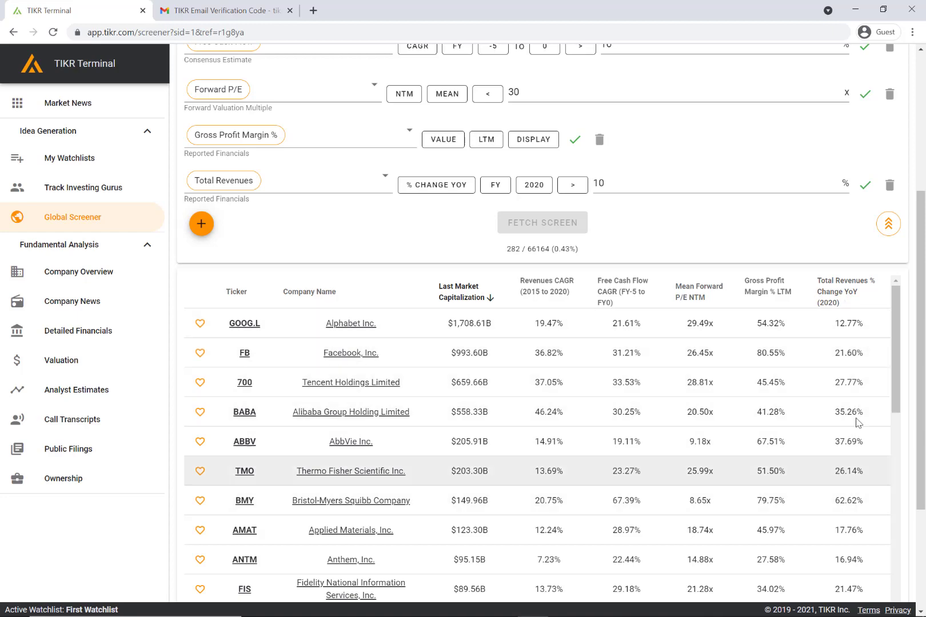
{"action": "scroll", "coordinate": [846, 351], "scroll_direction": "up", "scroll_amount": 4}
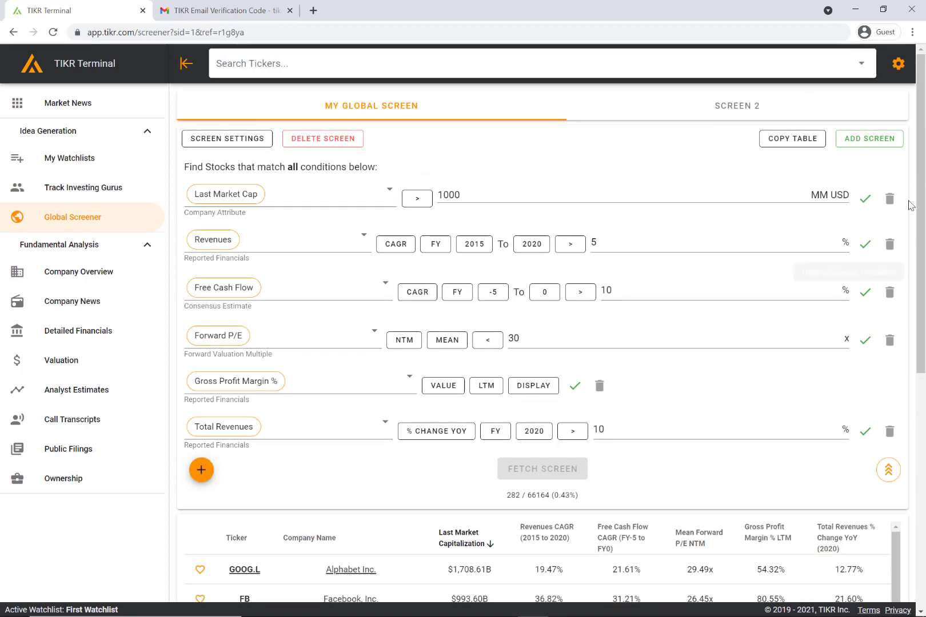
Delete all six conditions and add one new blank condition, opening its data choices
{"action": "left_click", "coordinate": [890, 244]}
{"action": "left_click", "coordinate": [890, 244]}
{"action": "left_click", "coordinate": [890, 244]}
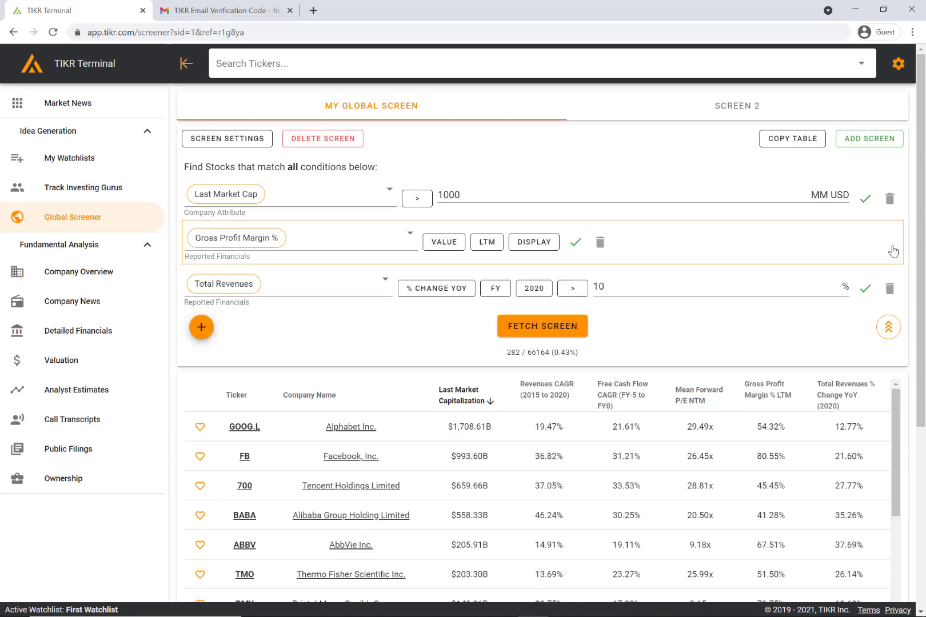
{"action": "left_click", "coordinate": [890, 288]}
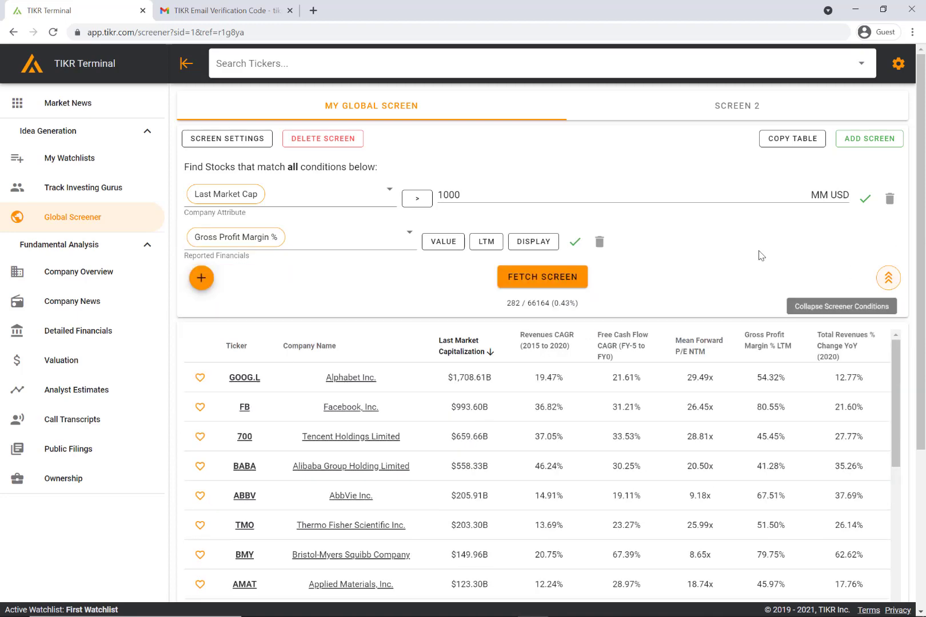
{"action": "left_click", "coordinate": [600, 242]}
{"action": "left_click", "coordinate": [889, 199]}
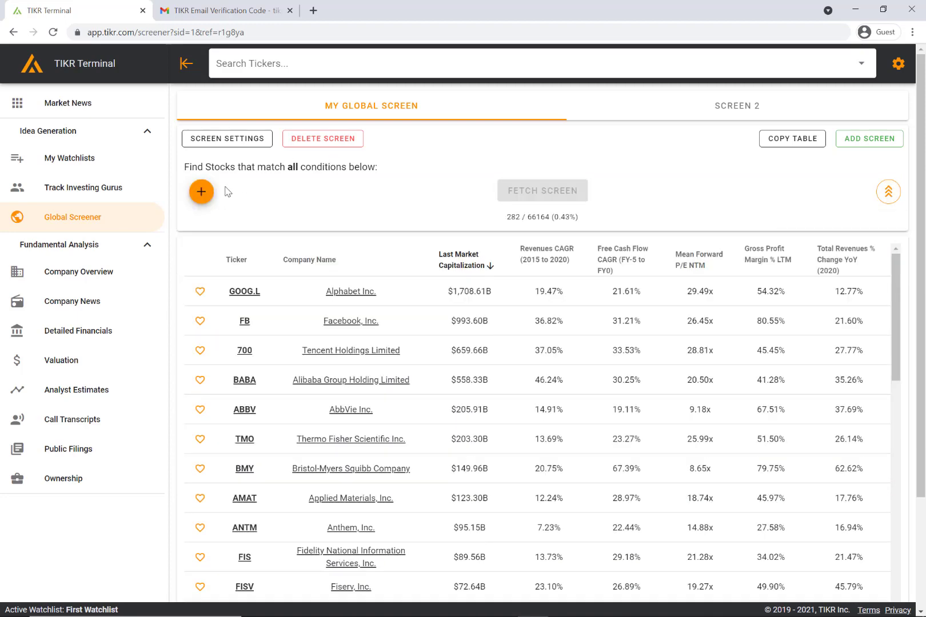
{"action": "left_click", "coordinate": [202, 193]}
{"action": "left_click", "coordinate": [225, 205]}
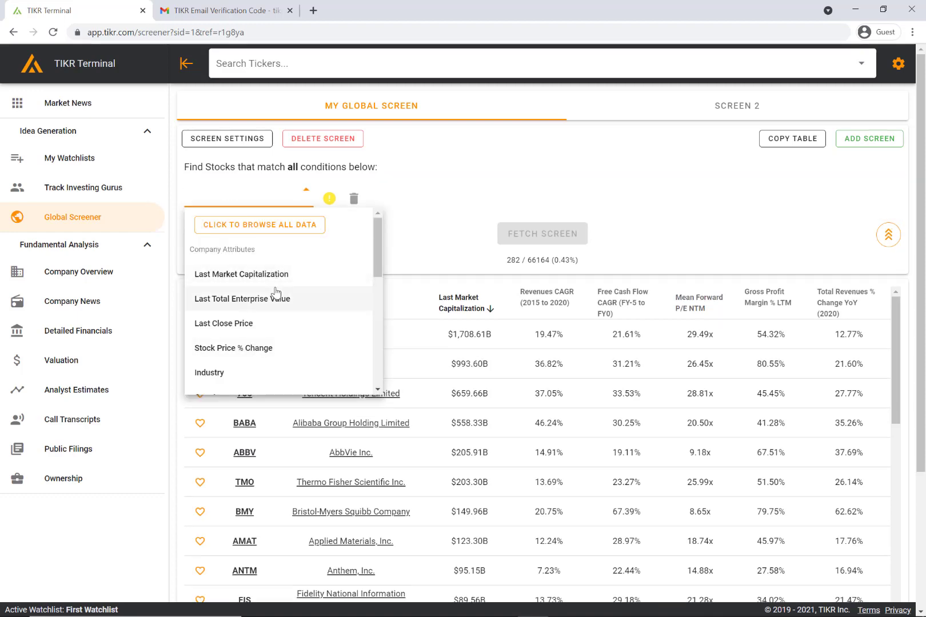
View the Company, Valuation, Income Statement, Balance Sheet, Cash Flow, Ratios and Estimates data, then close the catalogue
{"action": "left_click", "coordinate": [245, 225]}
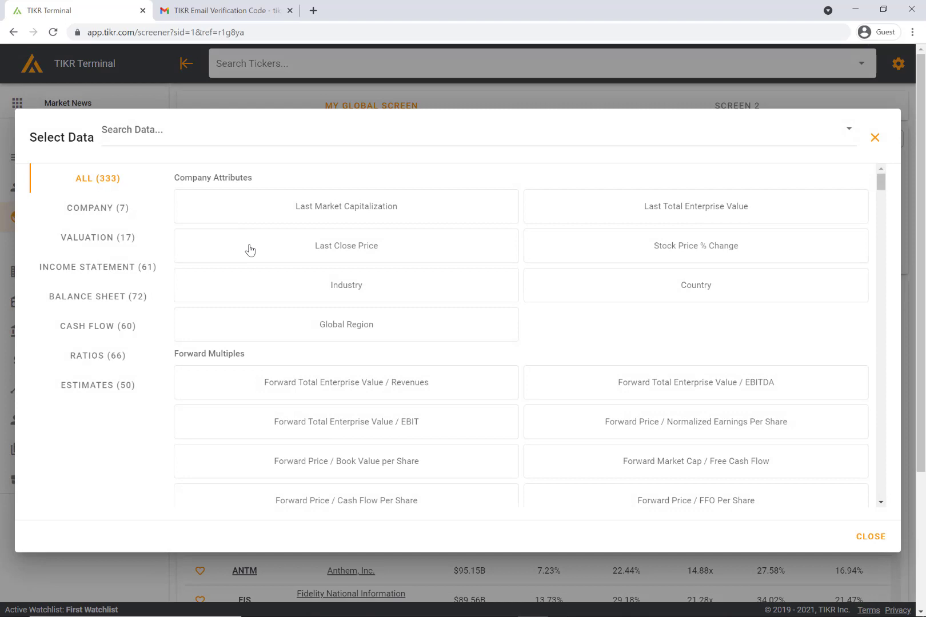
{"action": "left_click", "coordinate": [116, 216]}
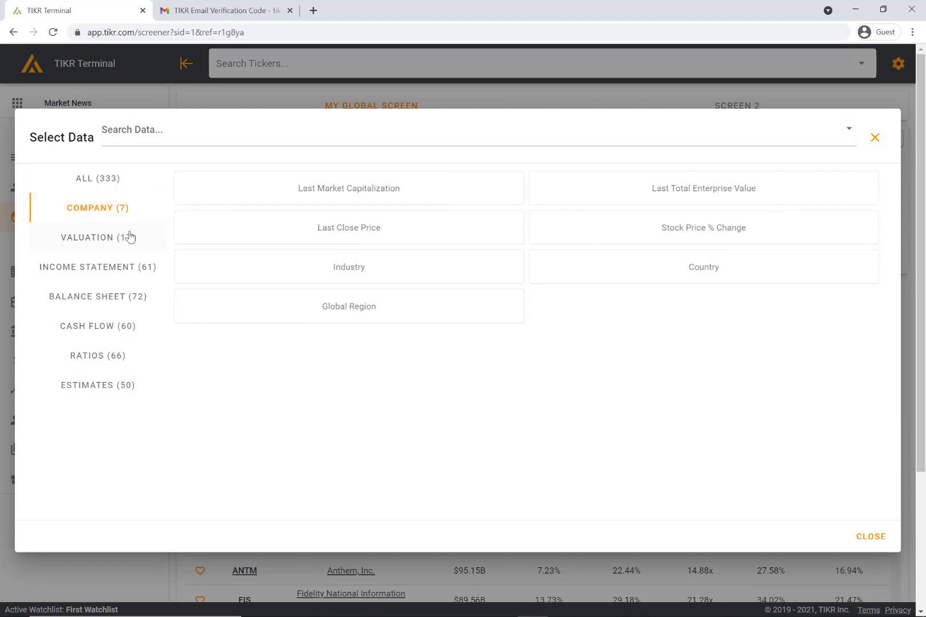
{"action": "left_click", "coordinate": [135, 240]}
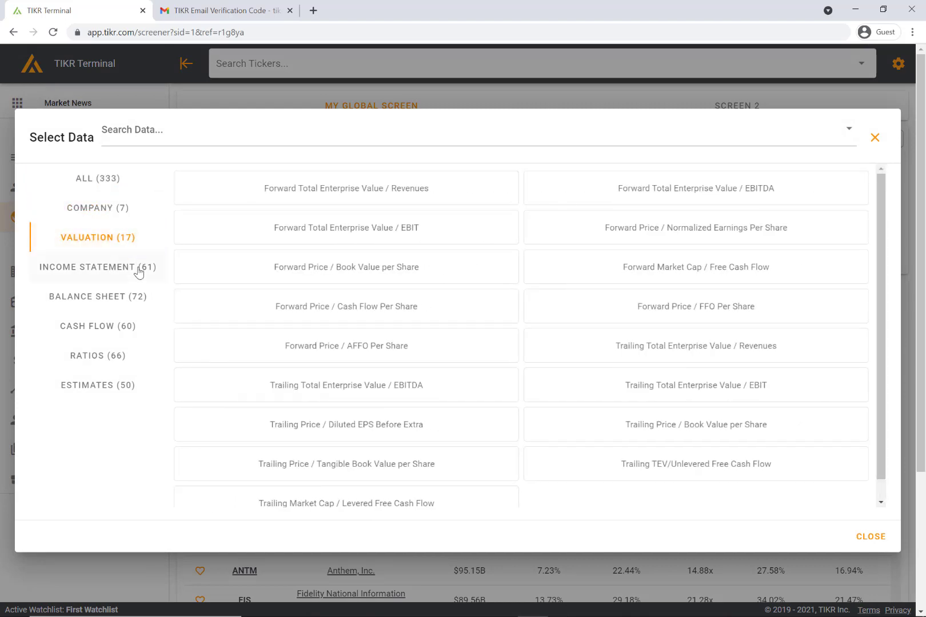
{"action": "left_click", "coordinate": [139, 269]}
{"action": "left_click", "coordinate": [140, 298]}
{"action": "left_click", "coordinate": [135, 326]}
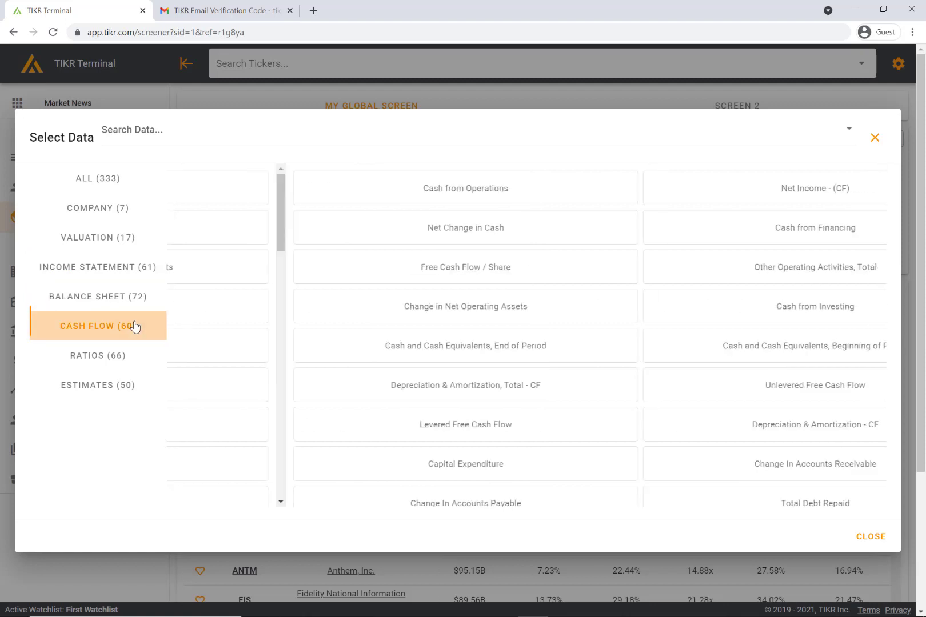
{"action": "left_click", "coordinate": [123, 356]}
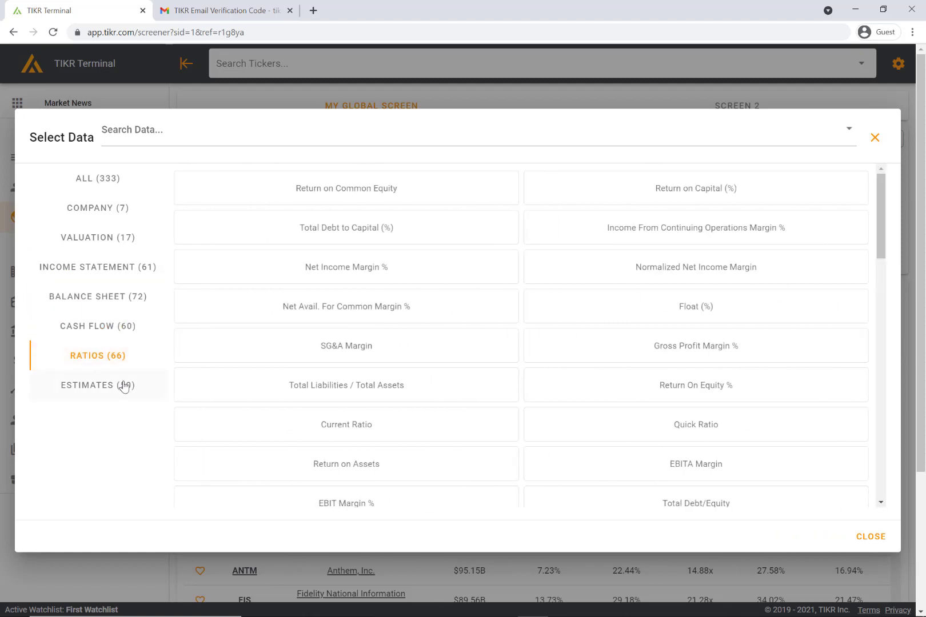
{"action": "left_click", "coordinate": [124, 387]}
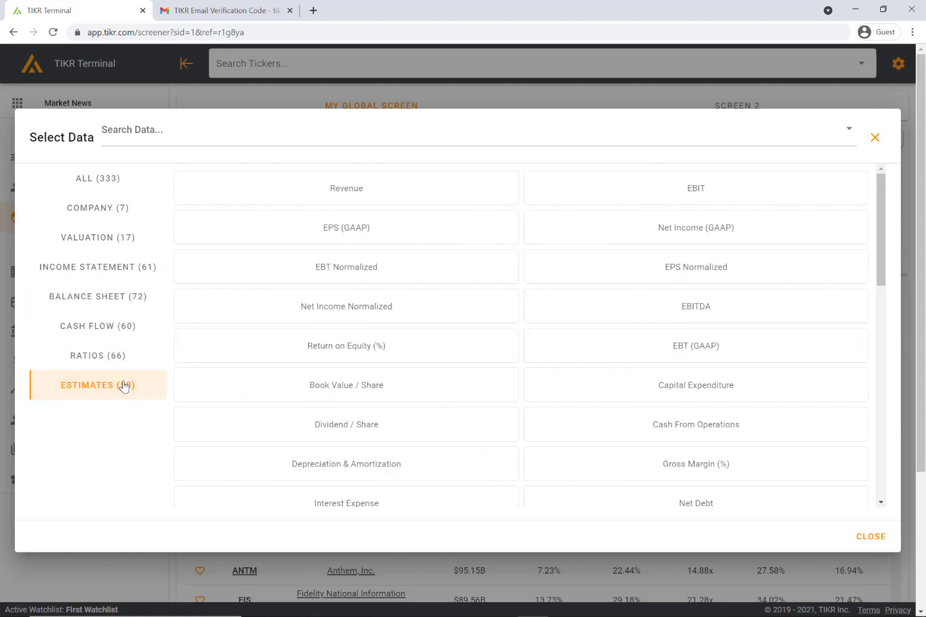
{"action": "left_click", "coordinate": [247, 92]}
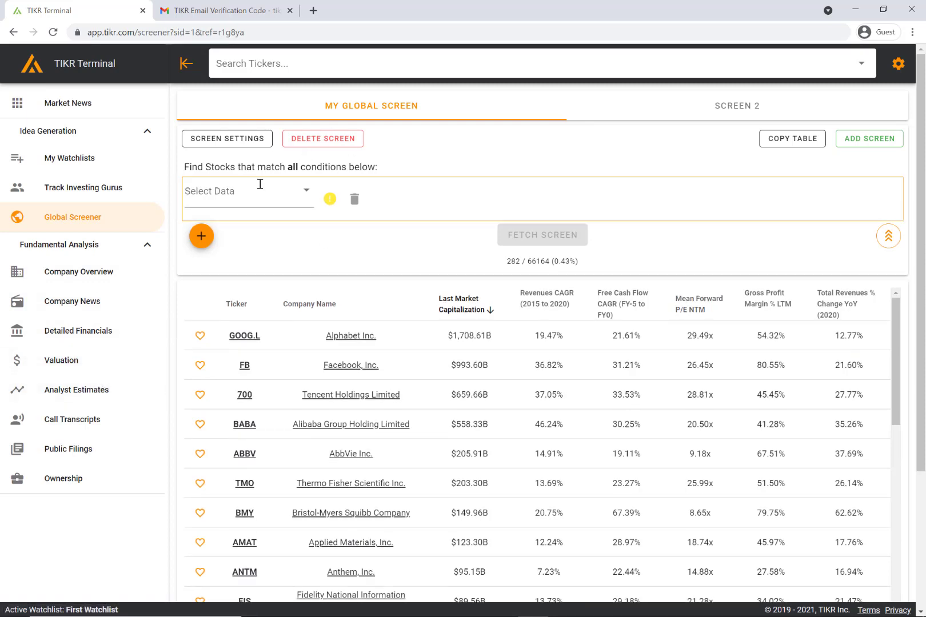
Reopen the data catalogue, view the Company, Estimates, Income Statement and Ratios items, then close it
{"action": "left_click", "coordinate": [260, 184]}
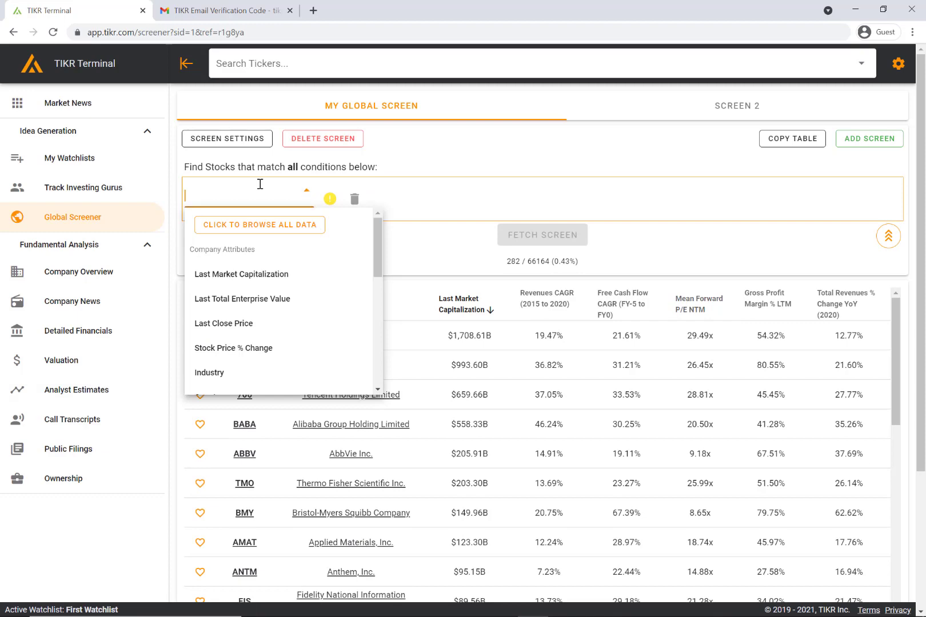
{"action": "left_click", "coordinate": [264, 223]}
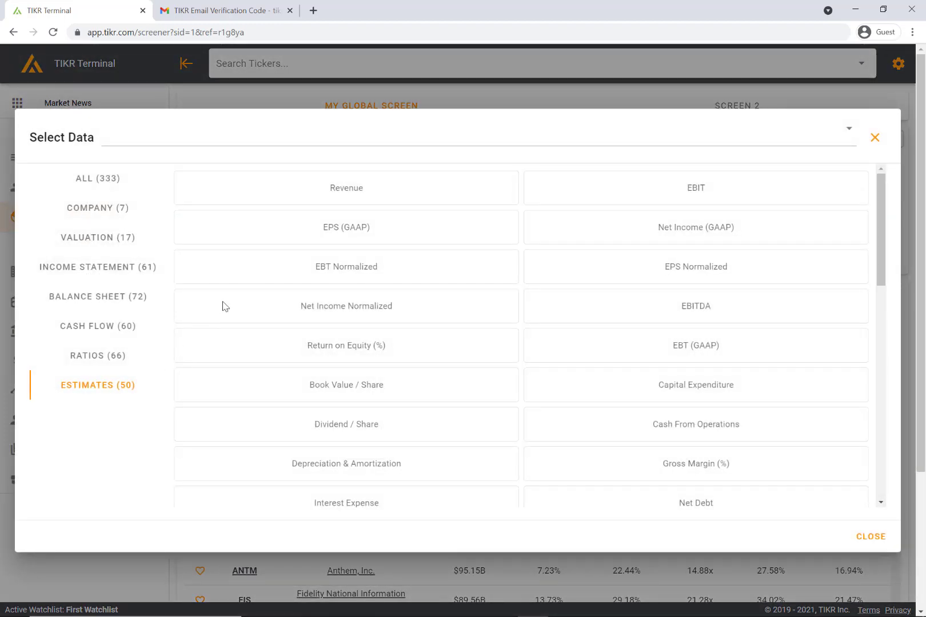
{"action": "left_click", "coordinate": [127, 205]}
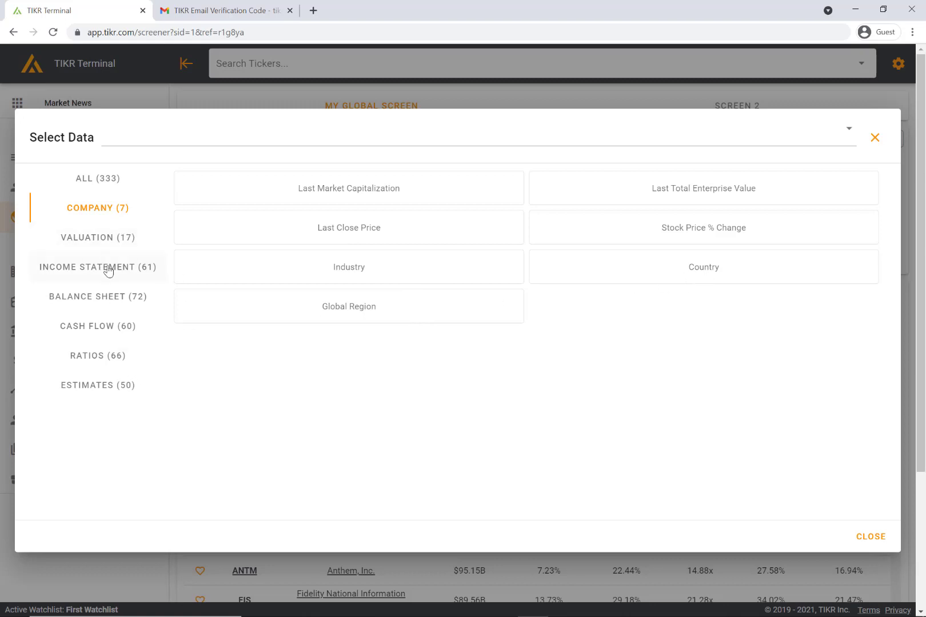
{"action": "left_click", "coordinate": [135, 398]}
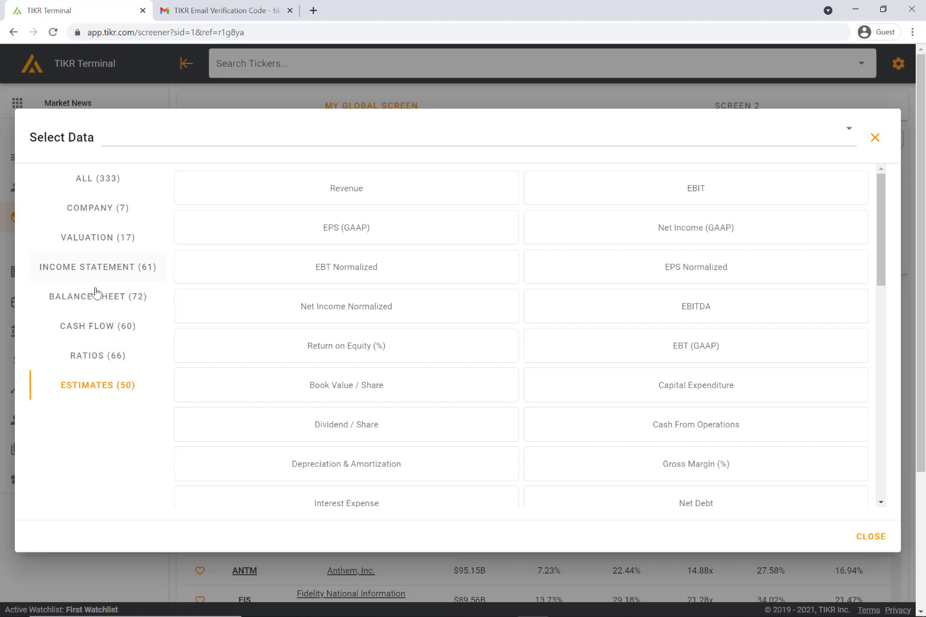
{"action": "left_click", "coordinate": [132, 277]}
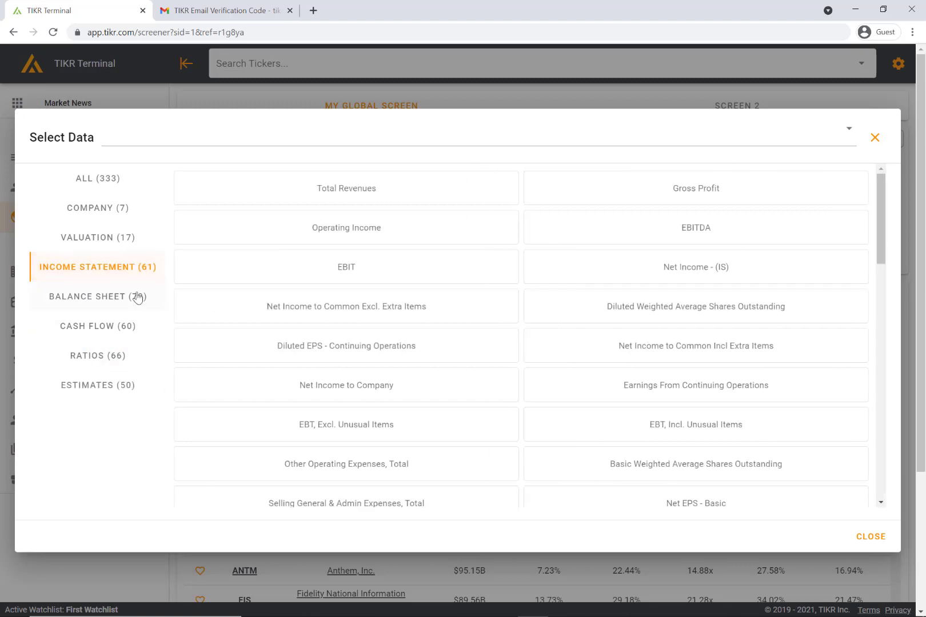
{"action": "left_click", "coordinate": [125, 357]}
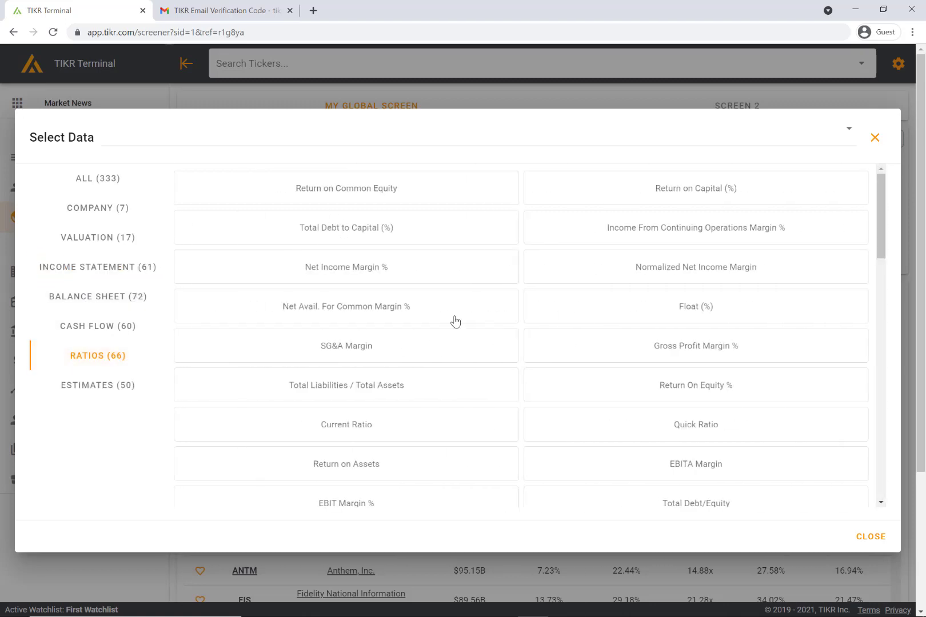
{"action": "scroll", "coordinate": [432, 331], "scroll_direction": "down", "scroll_amount": 1}
{"action": "scroll", "coordinate": [440, 366], "scroll_direction": "down", "scroll_amount": 15}
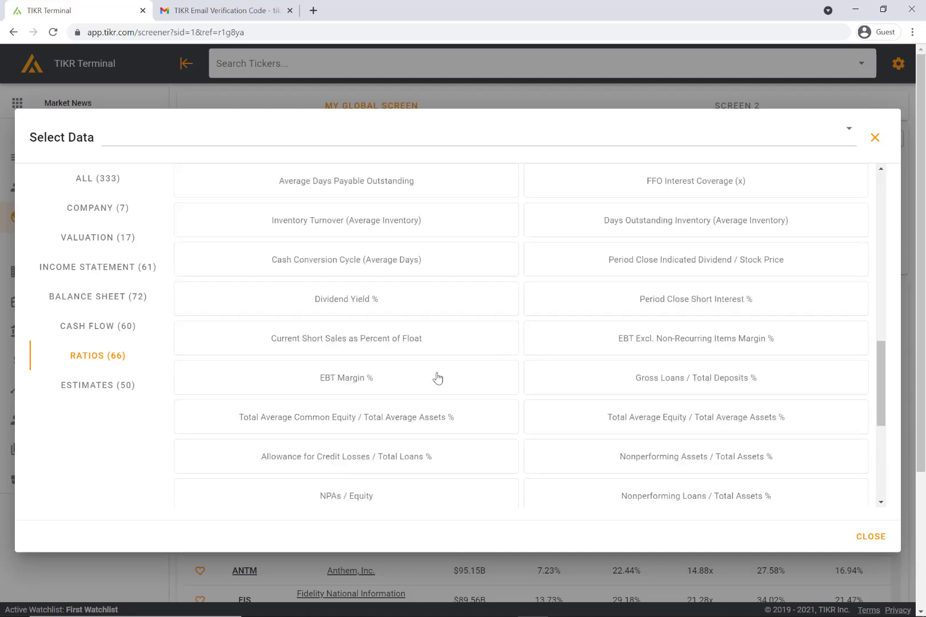
{"action": "left_click", "coordinate": [876, 139]}
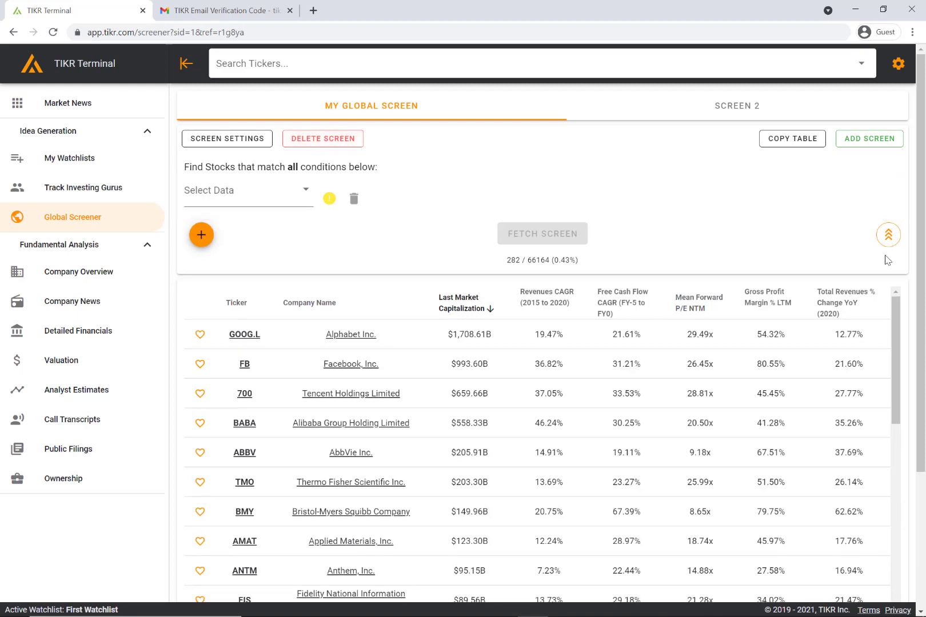
Collapse and re-expand the conditions panel, keeping 50 rows per page
{"action": "left_click", "coordinate": [889, 235]}
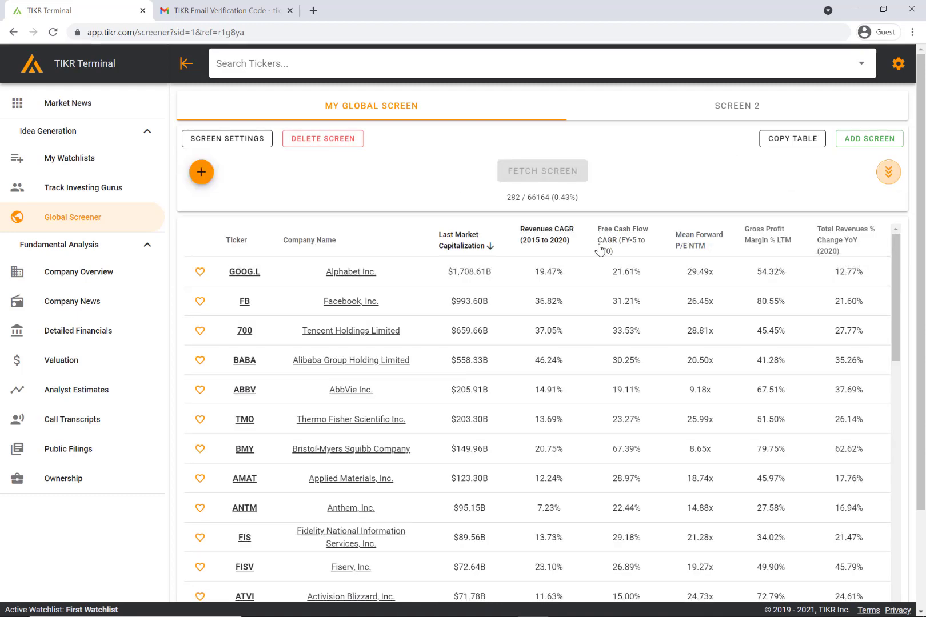
{"action": "left_click", "coordinate": [888, 172]}
{"action": "scroll", "coordinate": [675, 209], "scroll_direction": "down", "scroll_amount": 3}
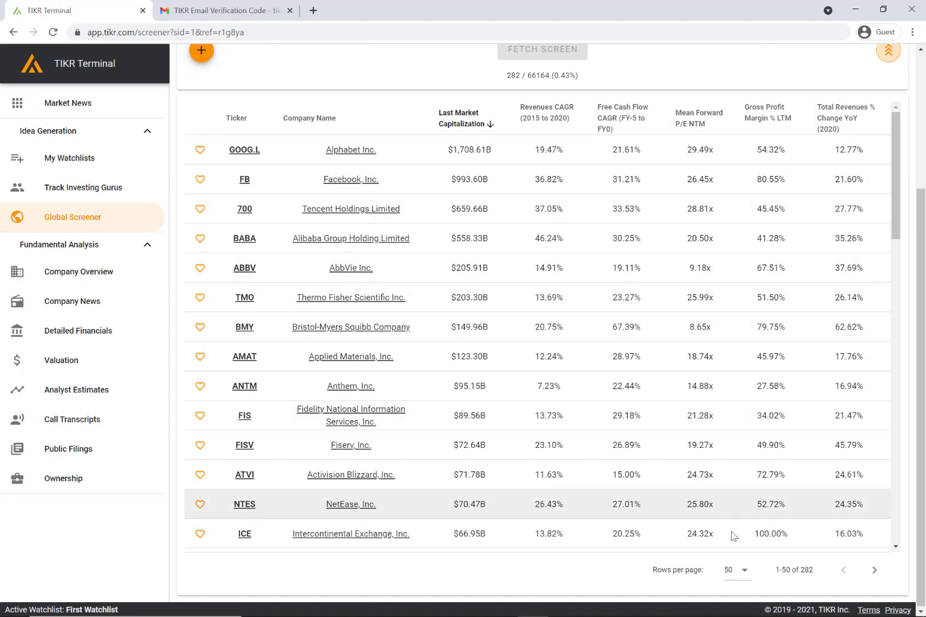
{"action": "left_click", "coordinate": [743, 570]}
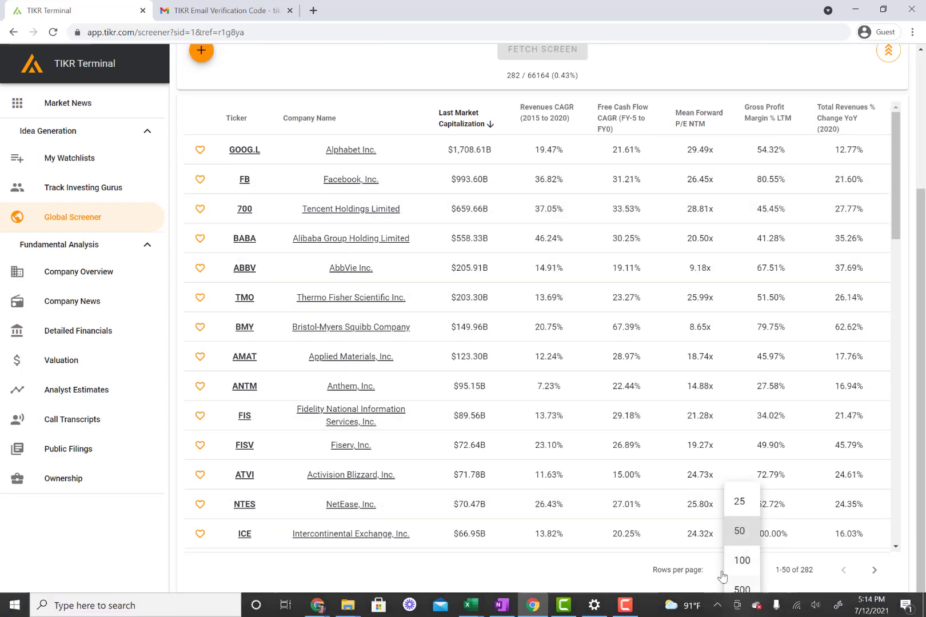
{"action": "left_click", "coordinate": [626, 477]}
{"action": "scroll", "coordinate": [548, 234], "scroll_direction": "up", "scroll_amount": 2}
Sort results by Revenues CAGR (2015 to 2020), highest first, with TLRY leading at 296.79%
{"action": "left_click", "coordinate": [548, 234]}
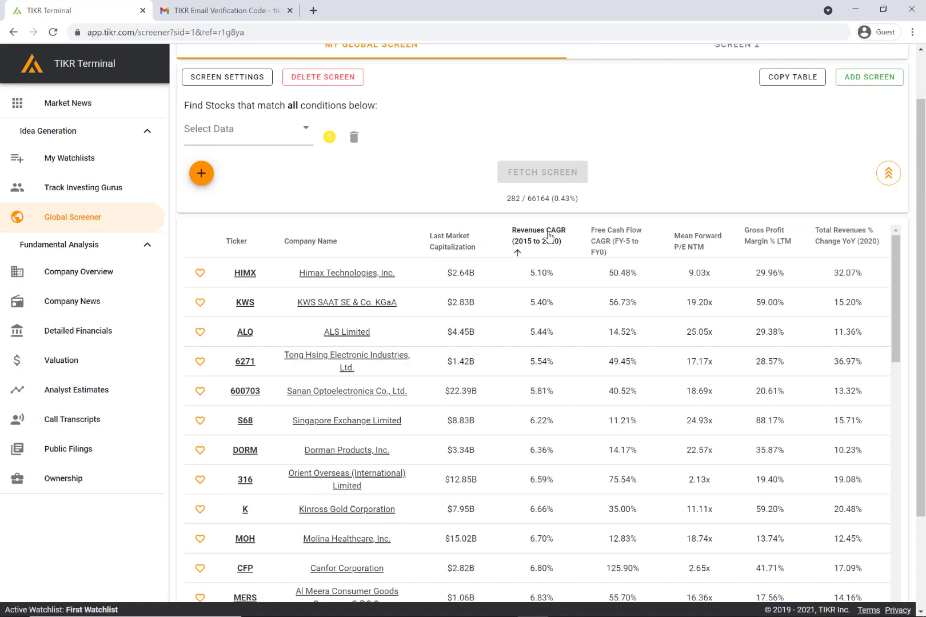
{"action": "left_click", "coordinate": [548, 234]}
{"action": "scroll", "coordinate": [627, 212], "scroll_direction": "up", "scroll_amount": 1}
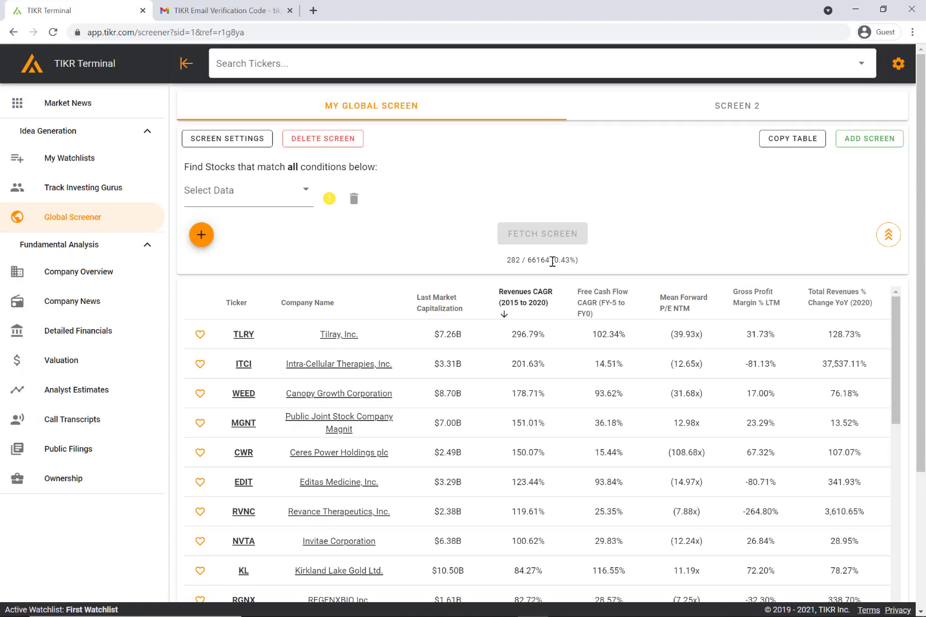
{"action": "triple_click", "coordinate": [548, 258]}
{"action": "left_click", "coordinate": [536, 262]}
{"action": "double_click", "coordinate": [534, 264]}
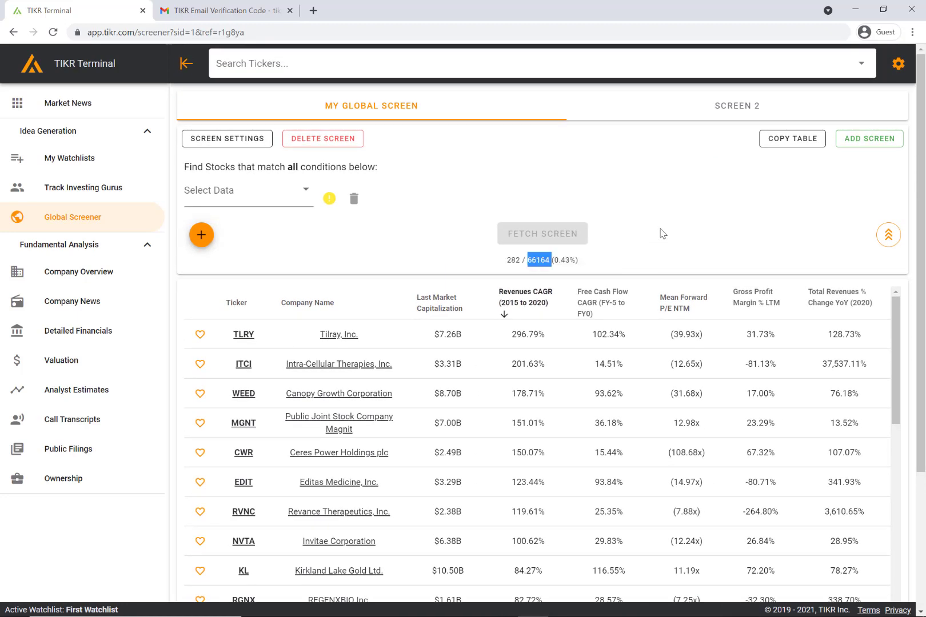
{"action": "left_click", "coordinate": [650, 249]}
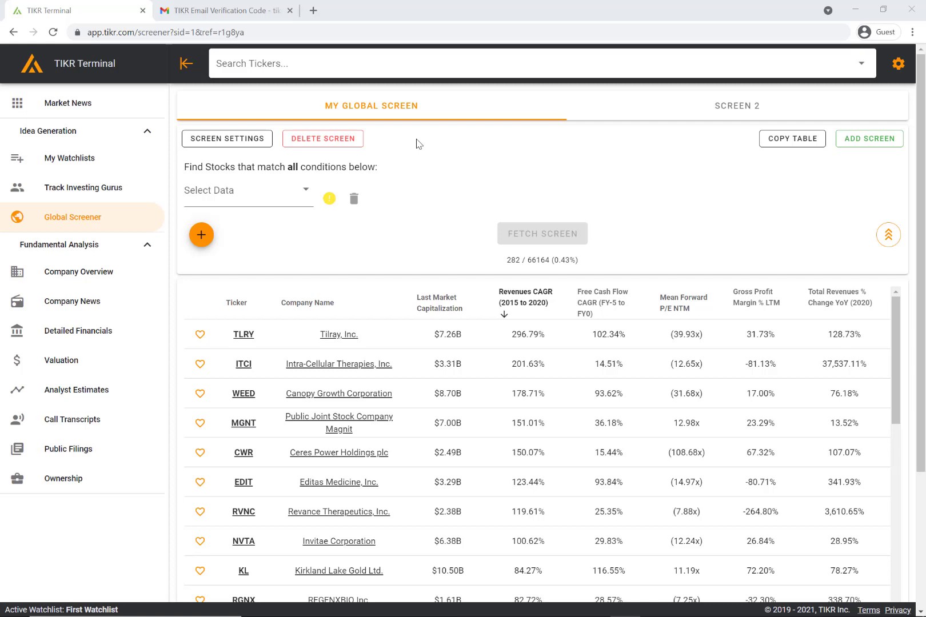
Switch from the screener results to the Market News page in the left sidebar
{"action": "left_click", "coordinate": [132, 113]}
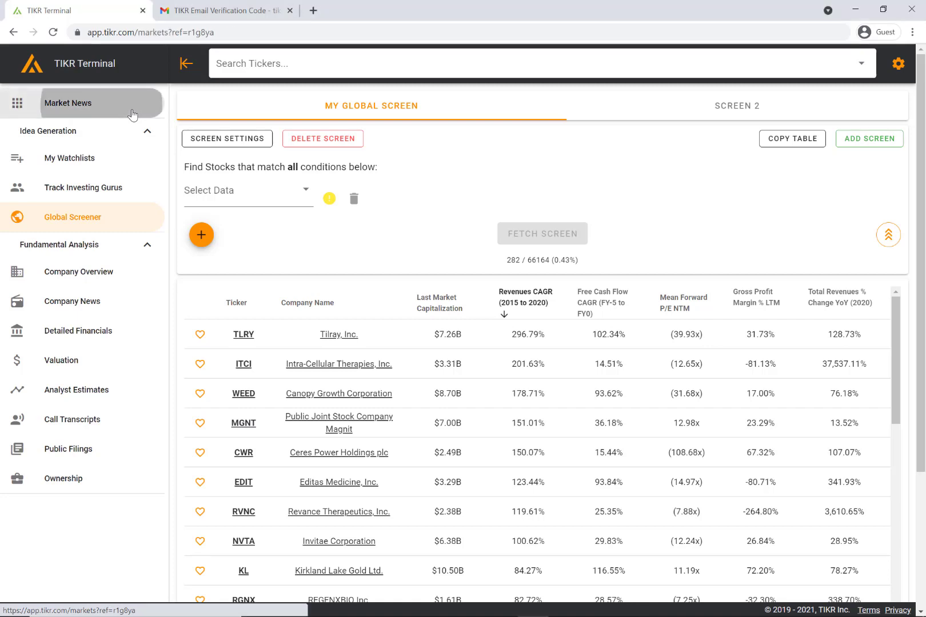